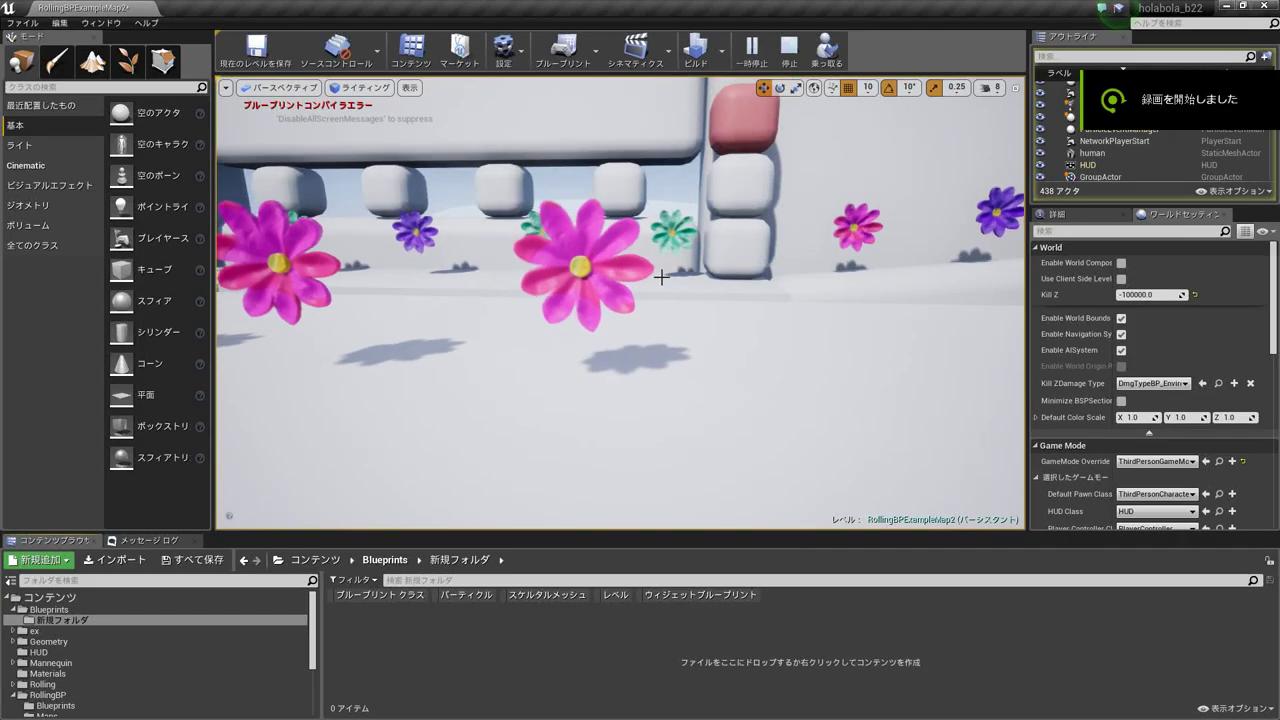
Step: Select the pink flower in the level and stop the running play session
left_click(624, 274)
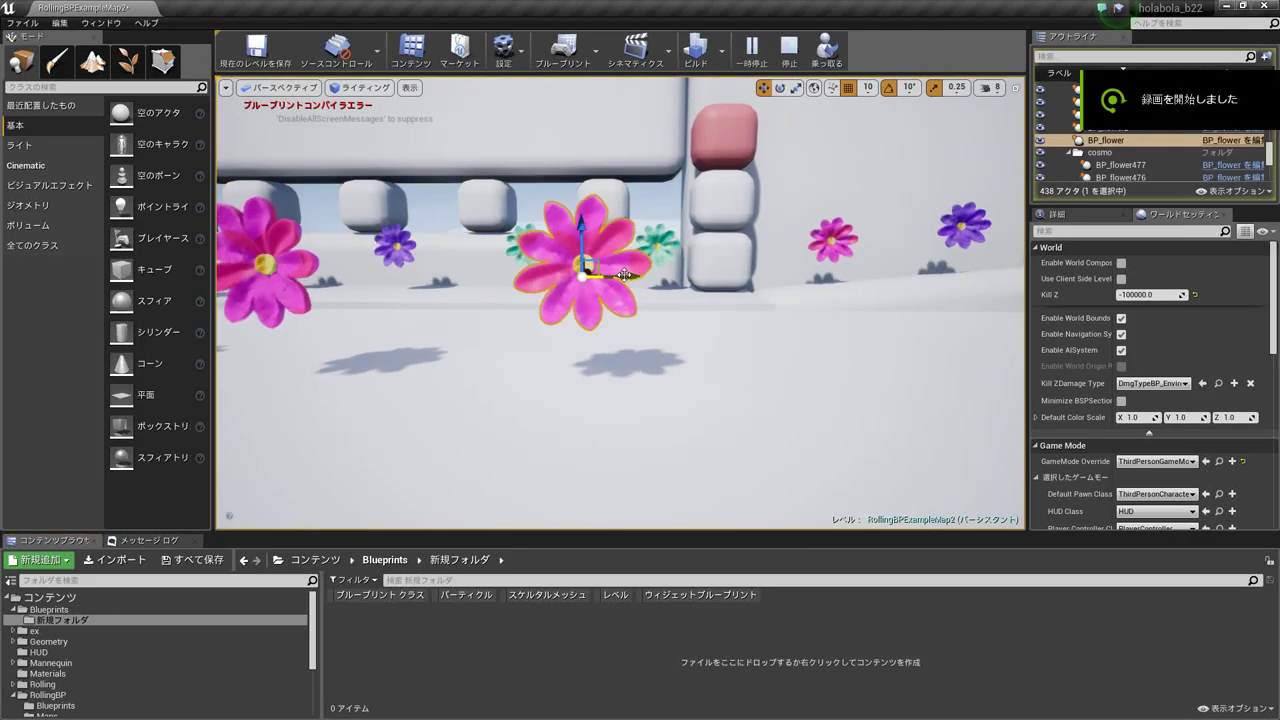
left_click(580, 270)
key("Escape")
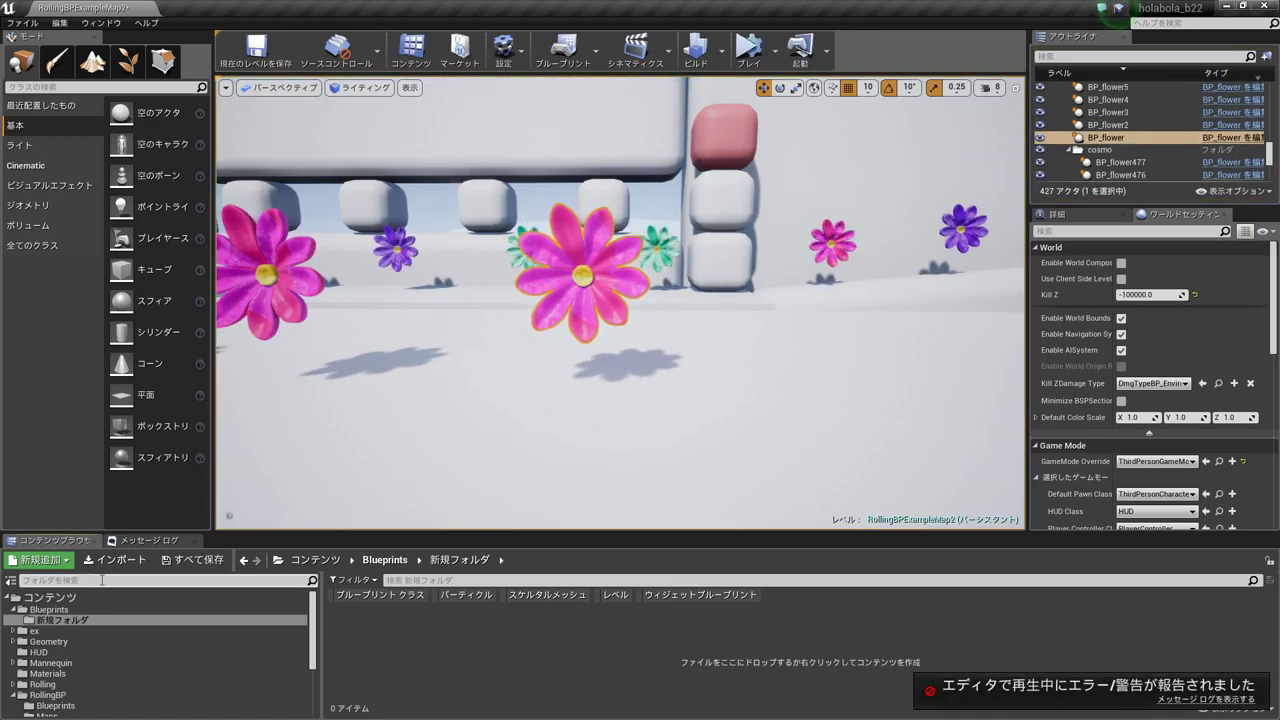
Step: Create a new Actor Blueprint class named BP_Flower in the Blueprints/新規フォルダ folder
left_click(40, 560)
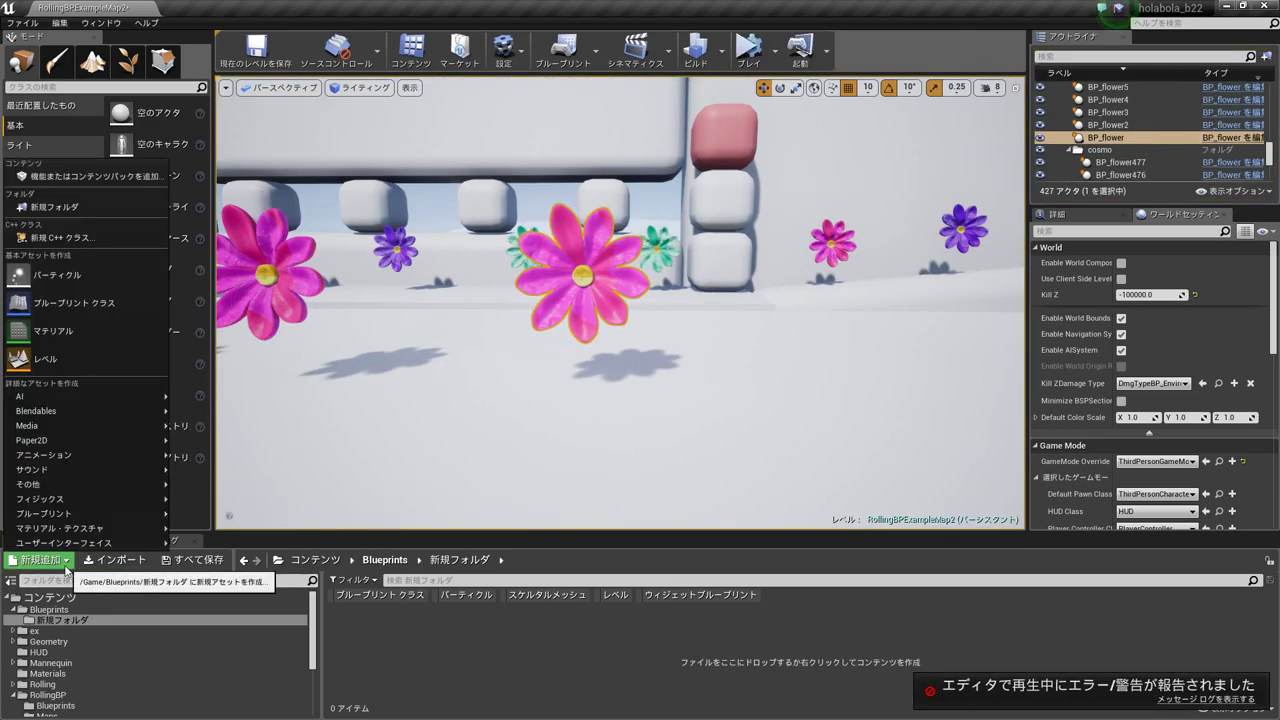
left_click(82, 305)
left_click(541, 216)
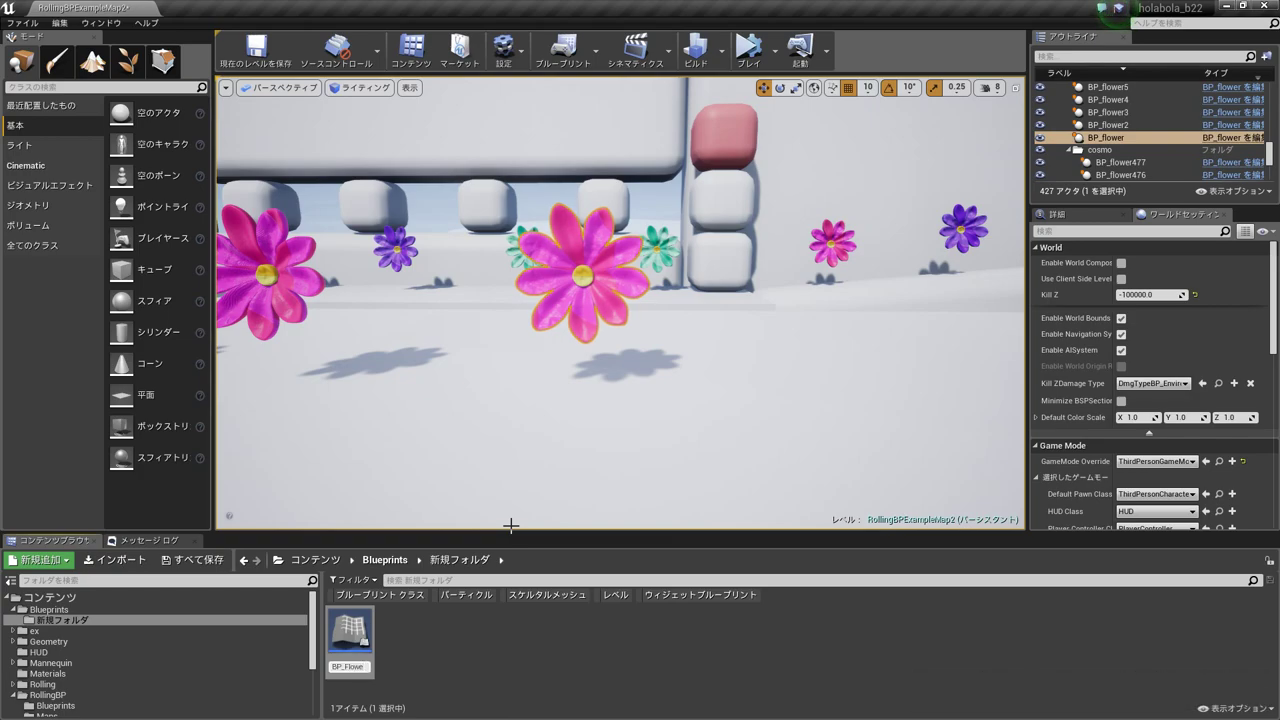
Step: Open BP_Flower, add a Scene component, and drag it onto DefaultSceneRoot to make it root
double_click(347, 628)
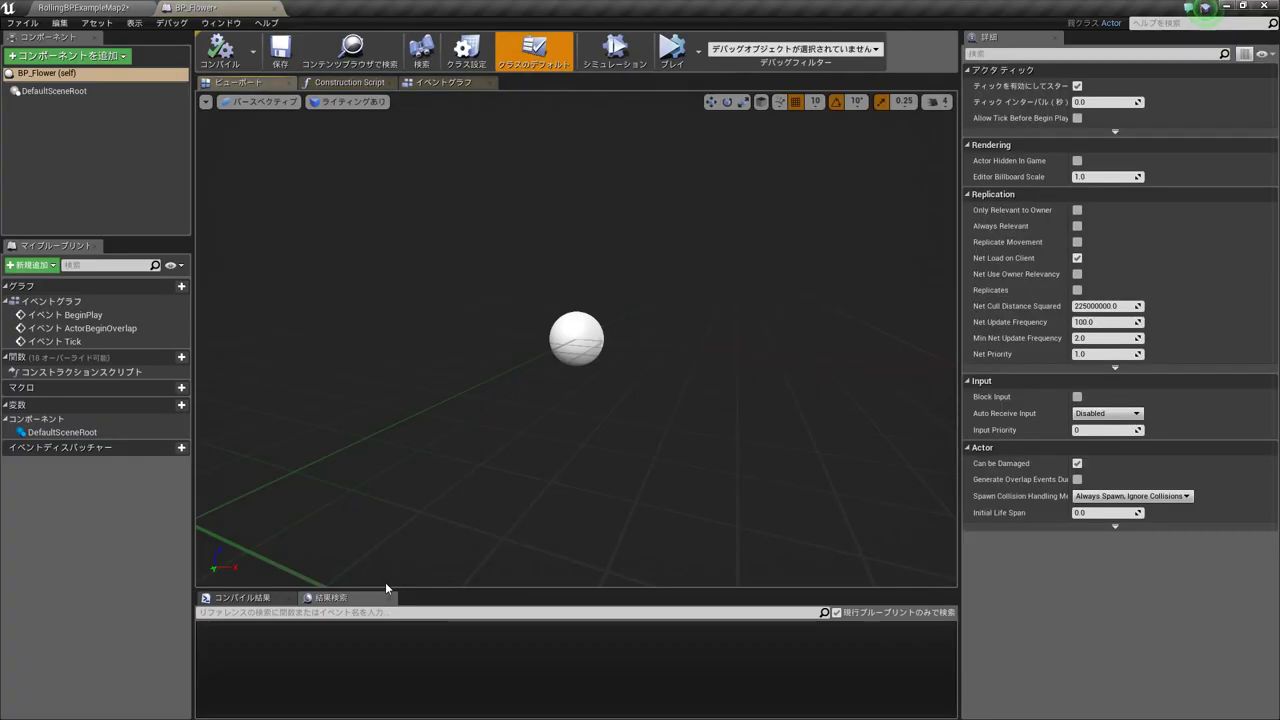
left_click(68, 55)
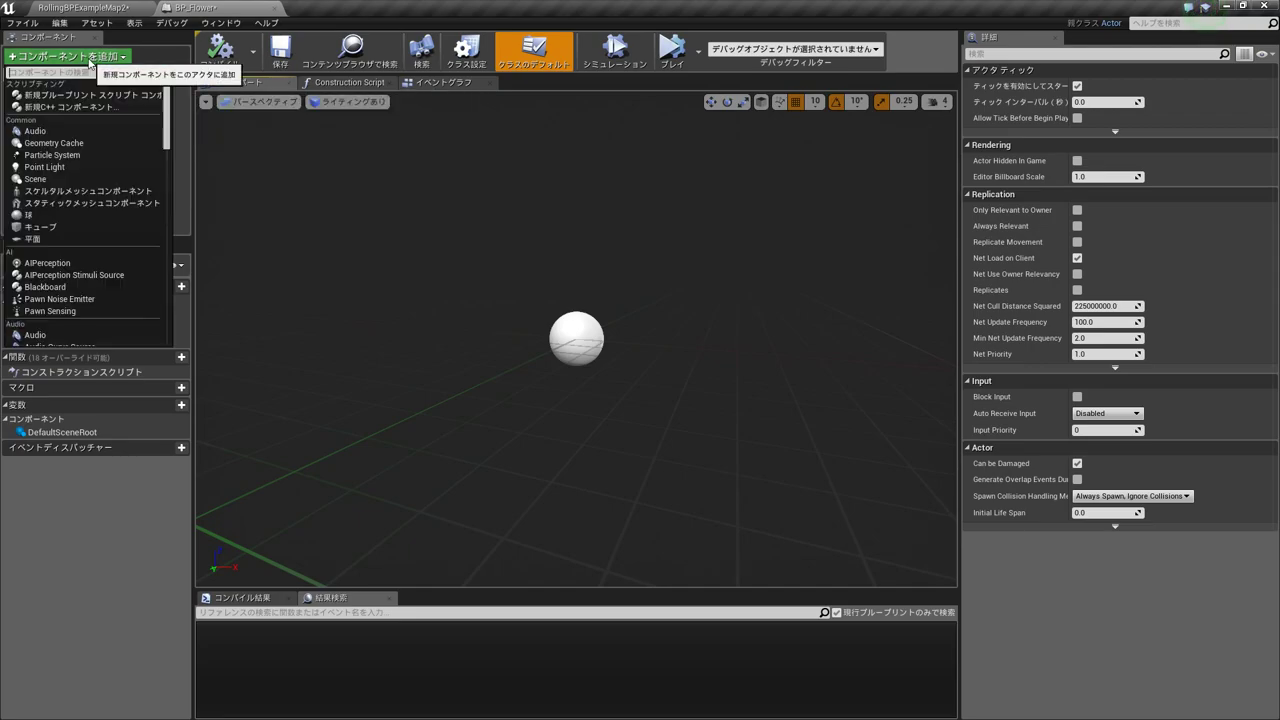
left_click(66, 178)
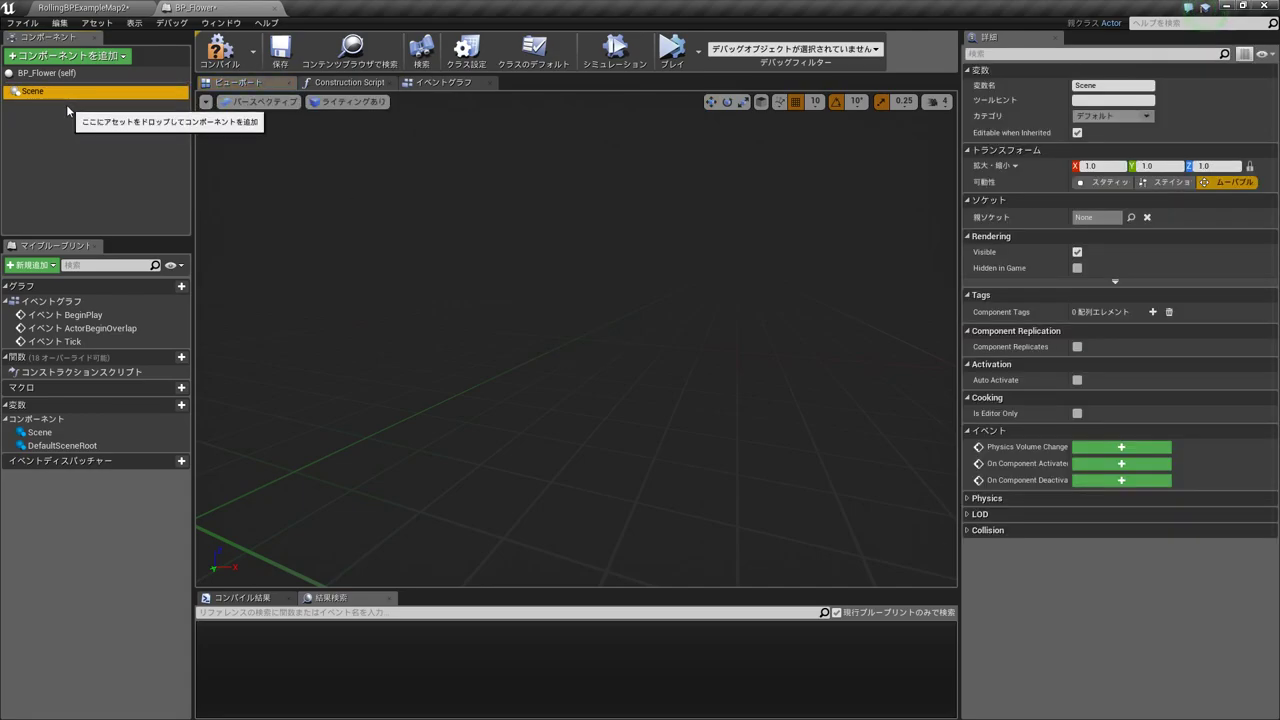
left_click_drag(65, 106, 69, 92)
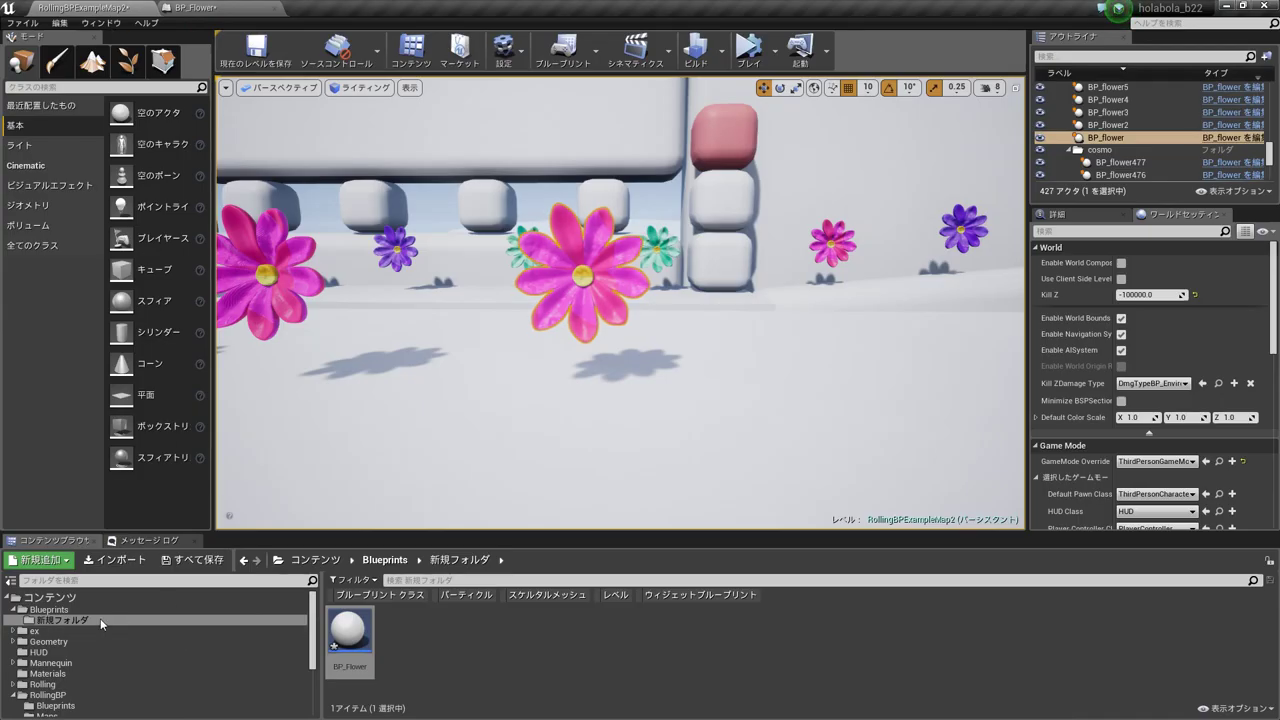
Step: Add a Static Mesh component using the flower2 mesh under Scene, named SM_flower2
left_click(92, 632)
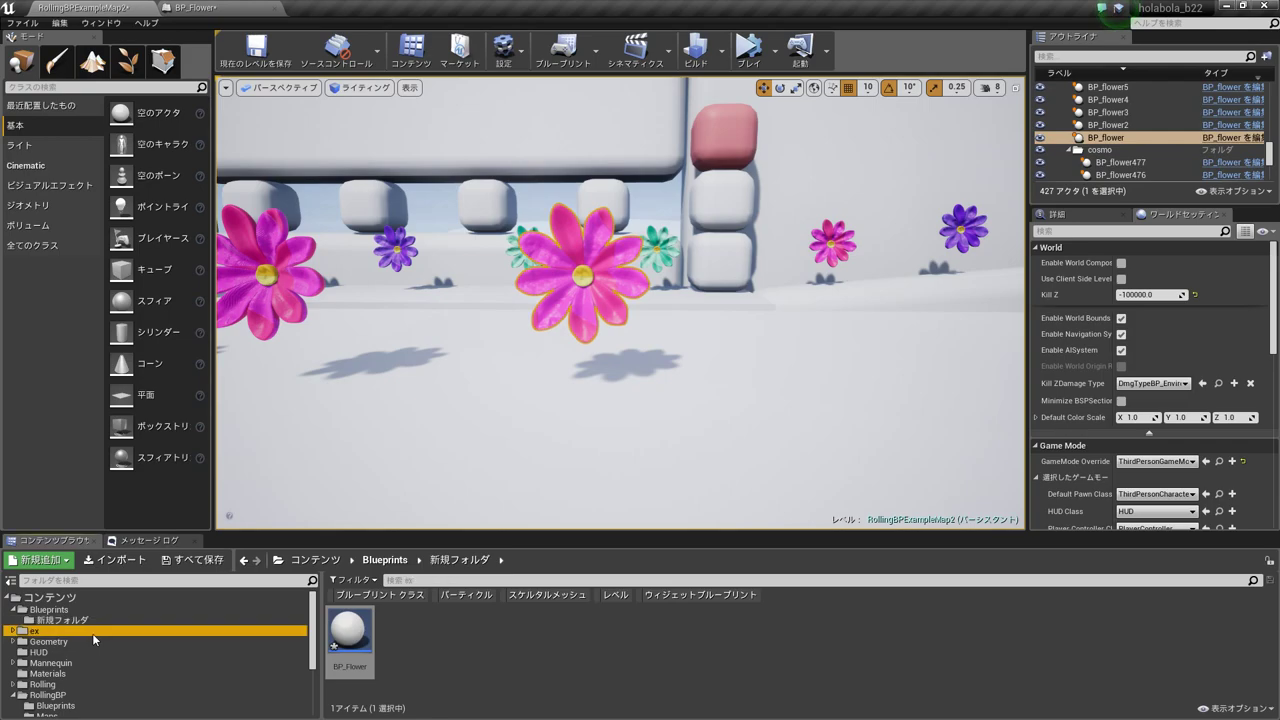
left_click(500, 632)
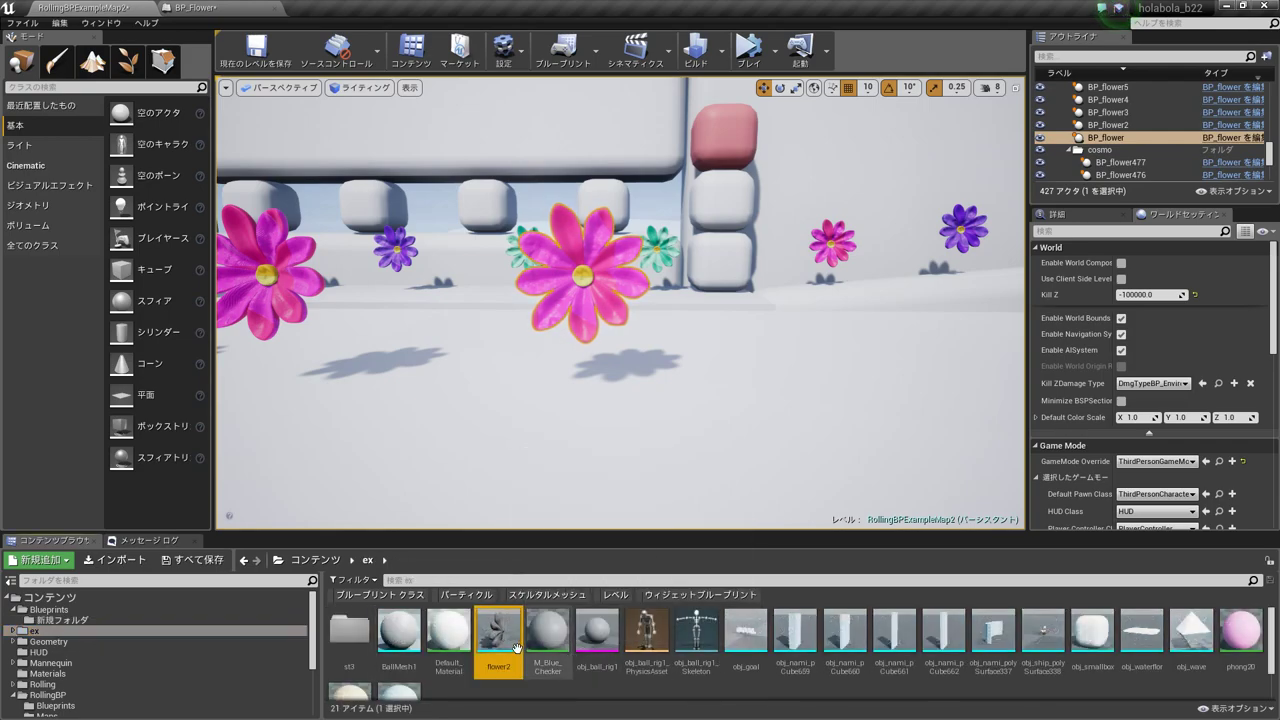
left_click(205, 8)
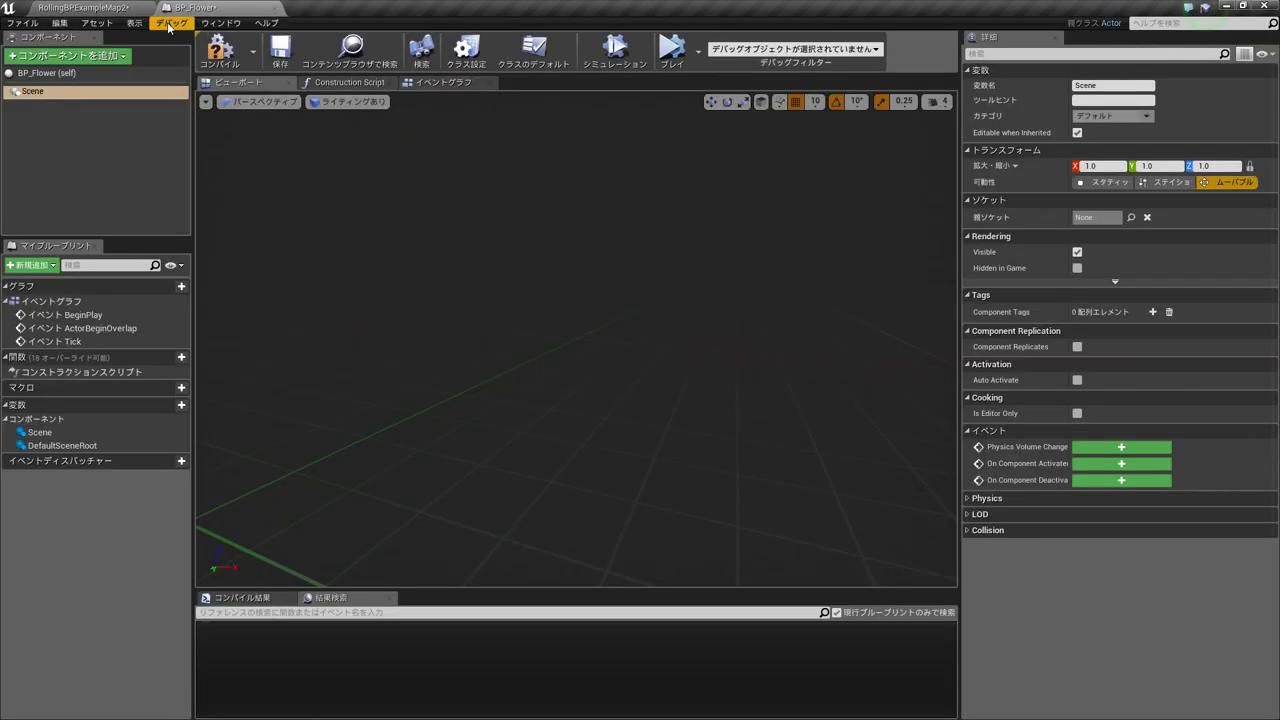
left_click(66, 56)
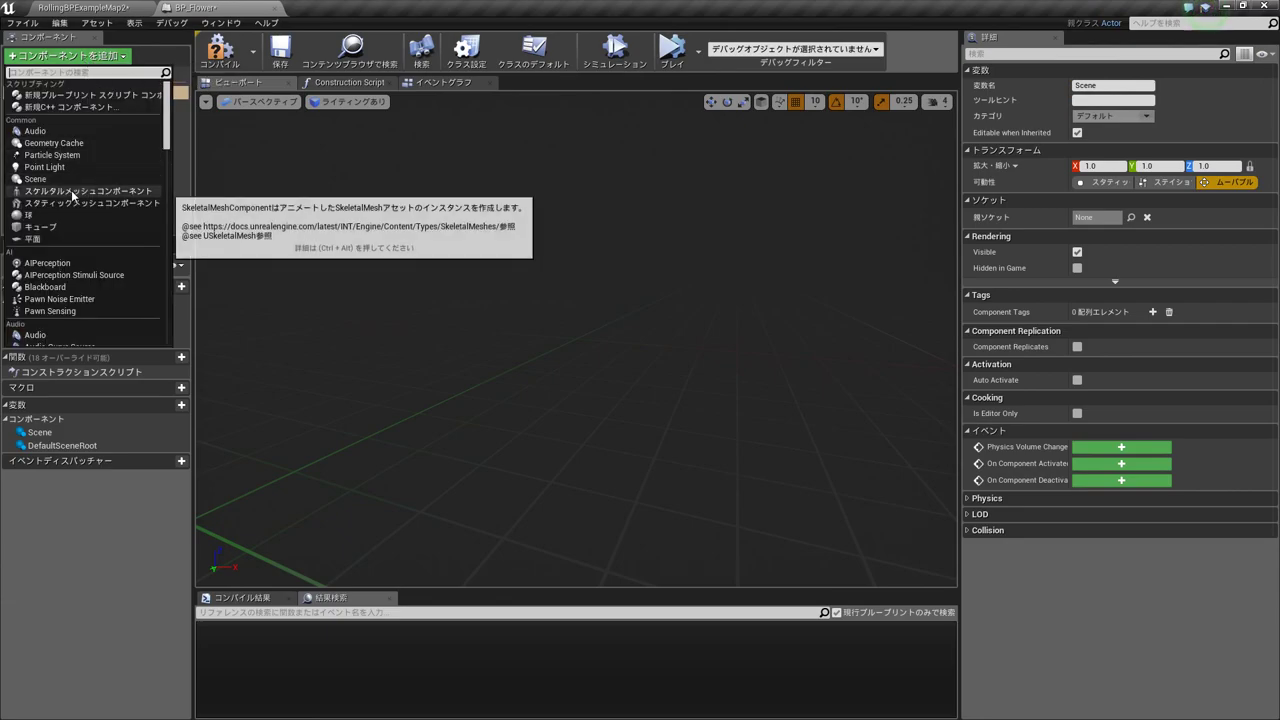
left_click(69, 206)
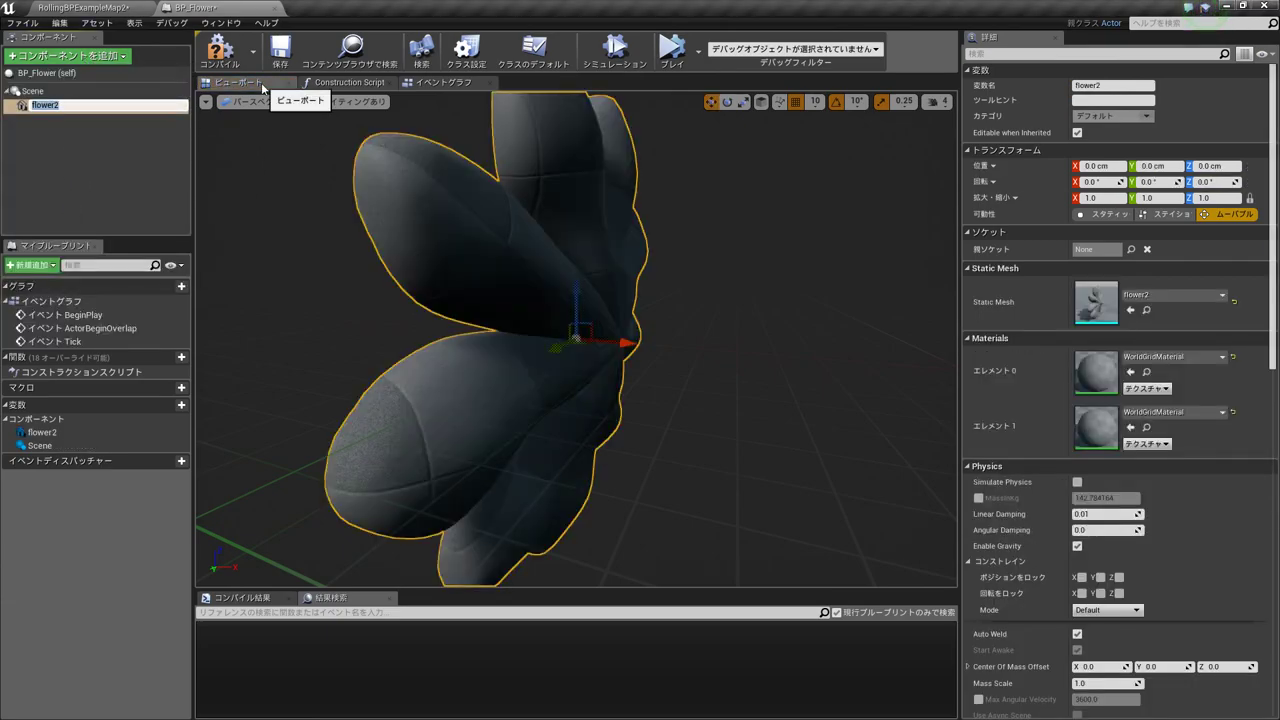
type("SM_")
key("Return")
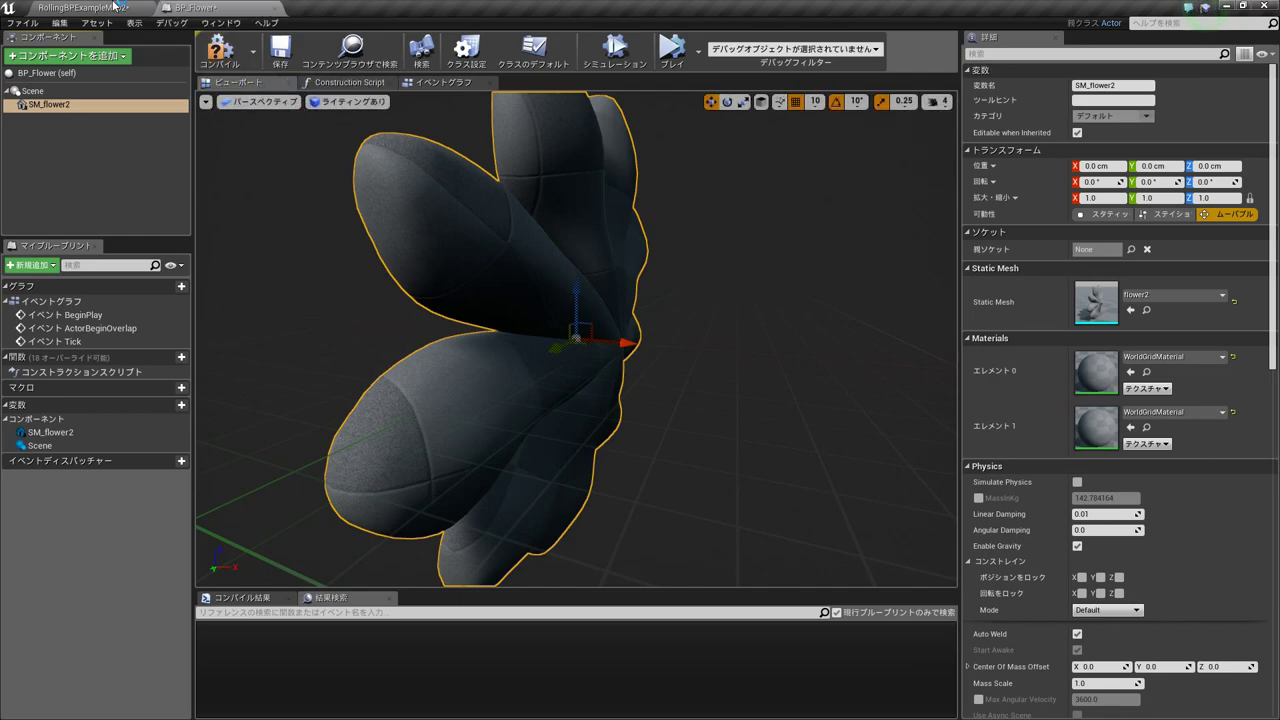
left_click(113, 5)
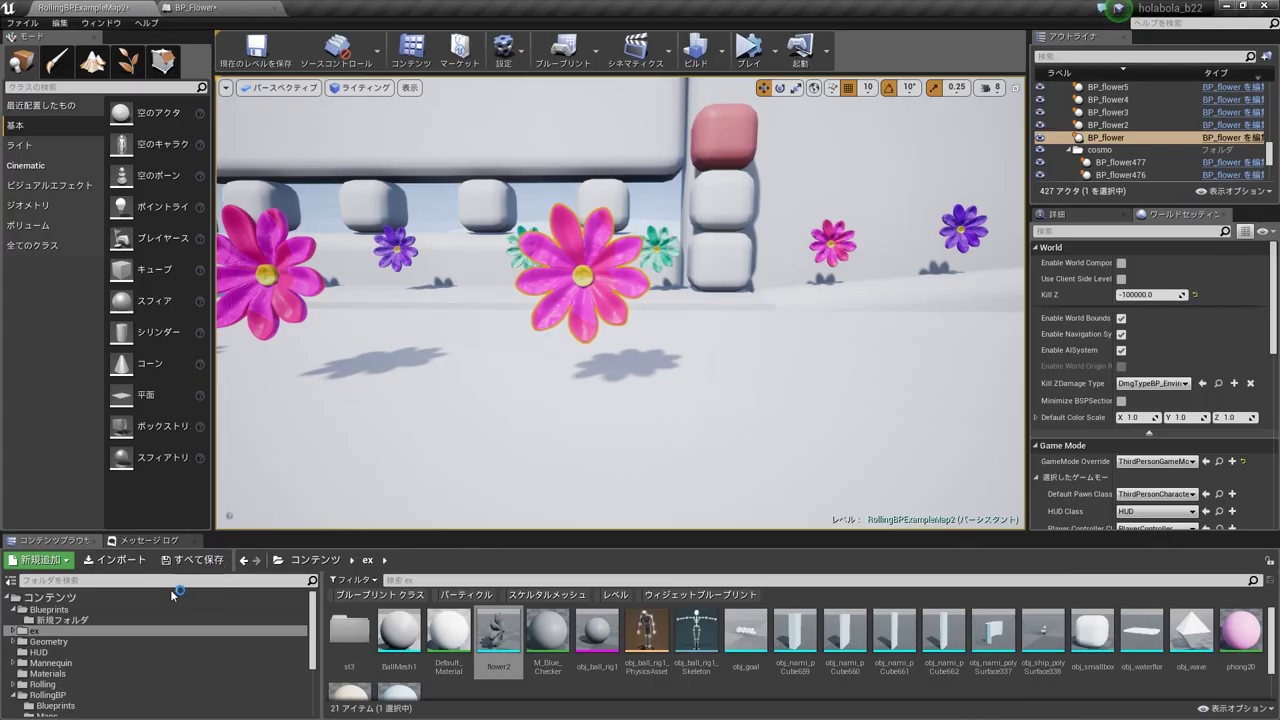
Step: Assign M_flower and M_flower2 to SM_flower2's Element 0 and Element 1 material slots
left_click(76, 673)
left_click(443, 641)
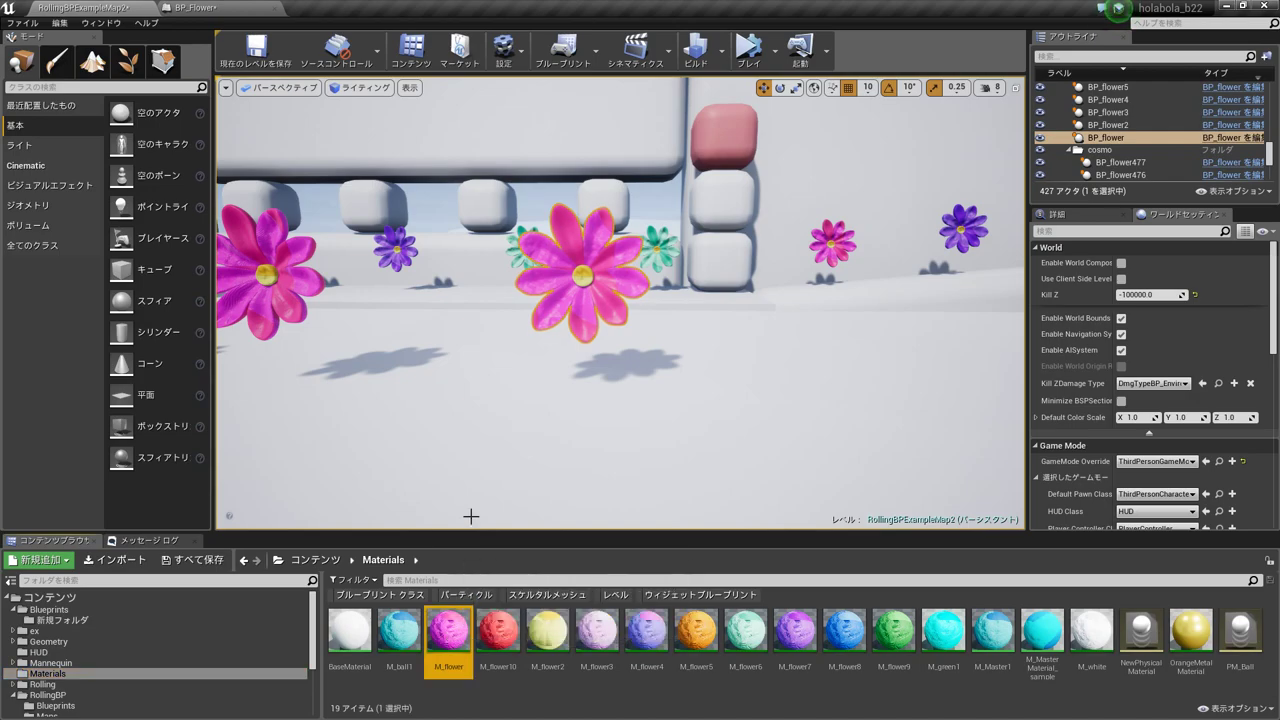
left_click(196, 6)
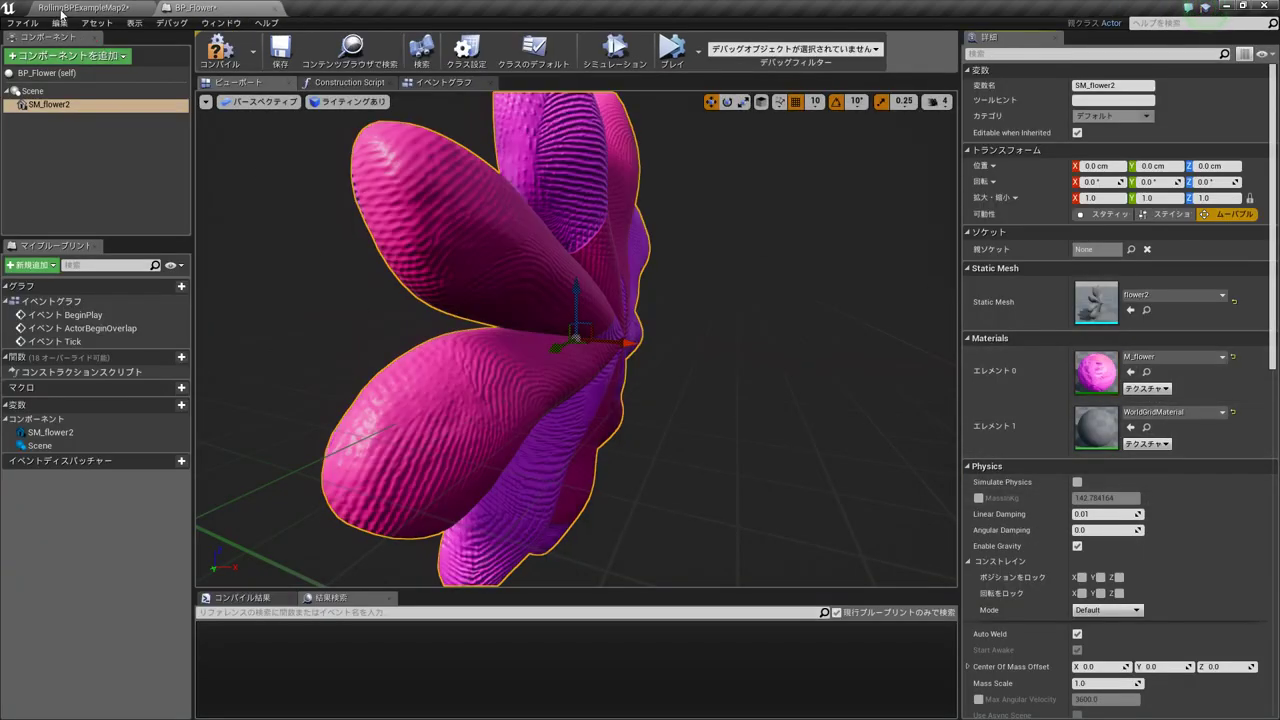
left_click(61, 12)
left_click(547, 630)
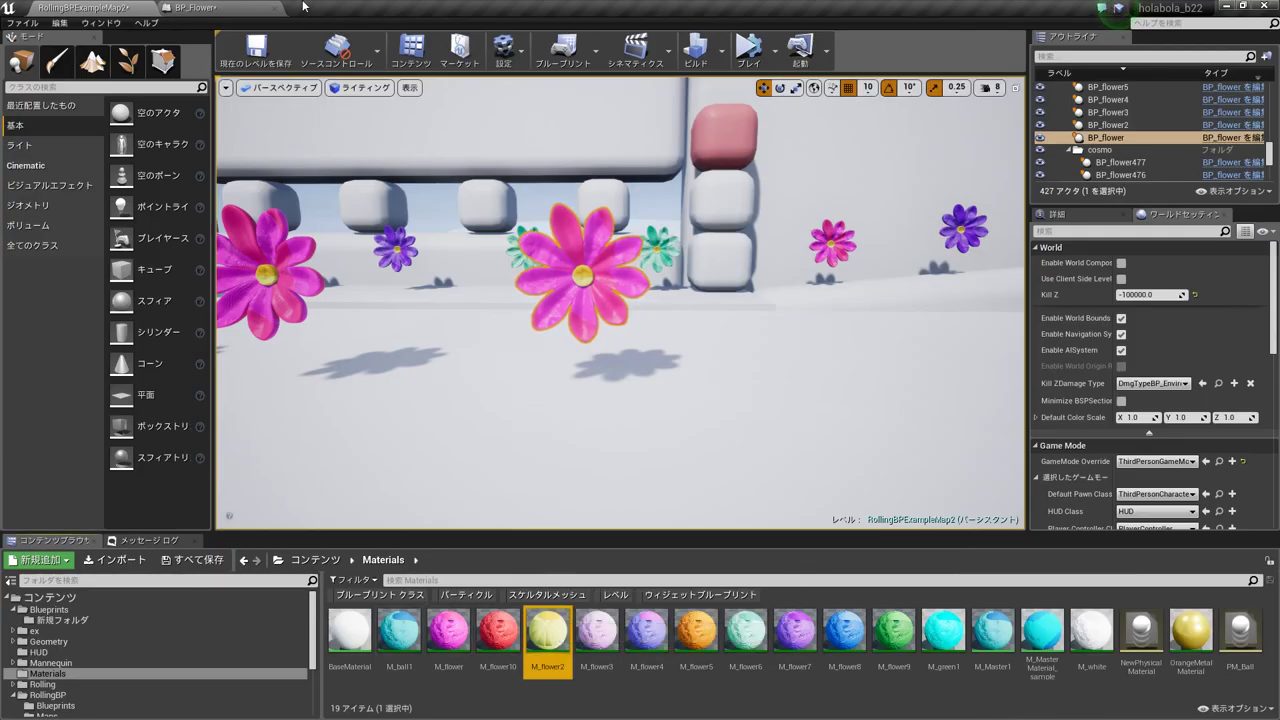
left_click(250, 7)
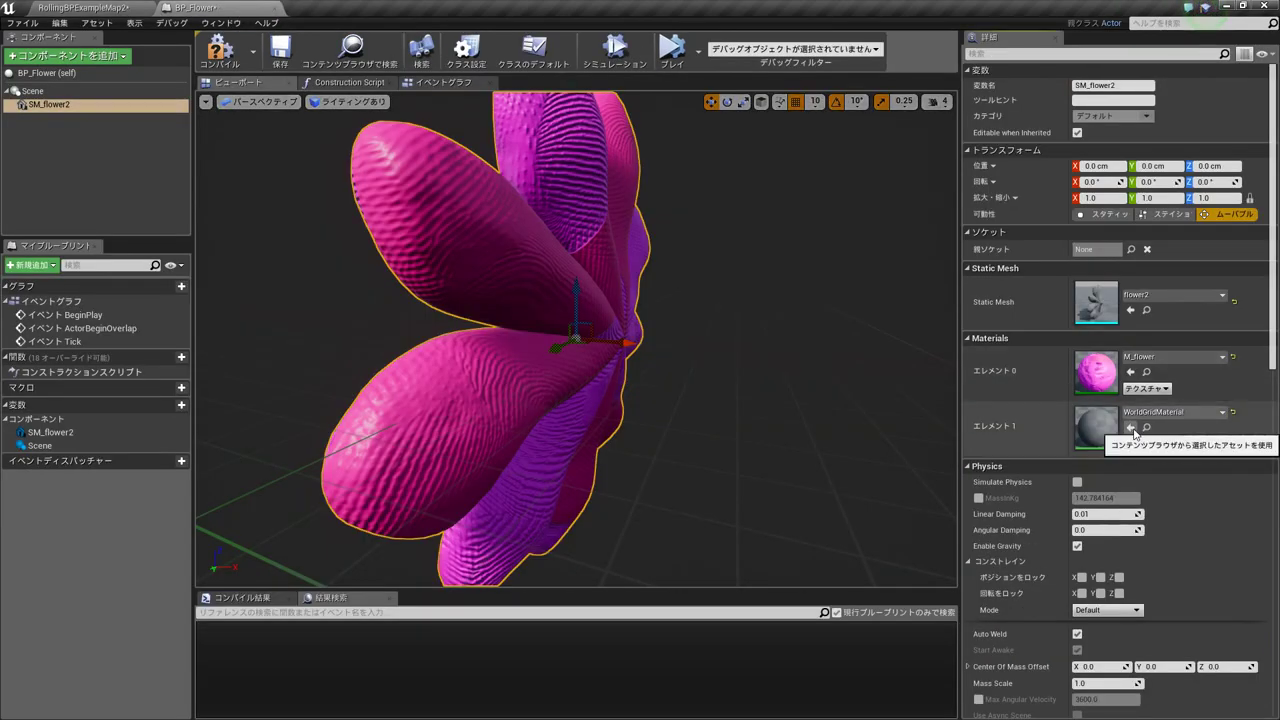
left_click(1131, 427)
Step: Orbit the viewport to see the flower front-on, then go to BP_Flower's Event Graph
scroll(576, 340, "down", 5)
left_click_drag(576, 340, 640, 340, "alt")
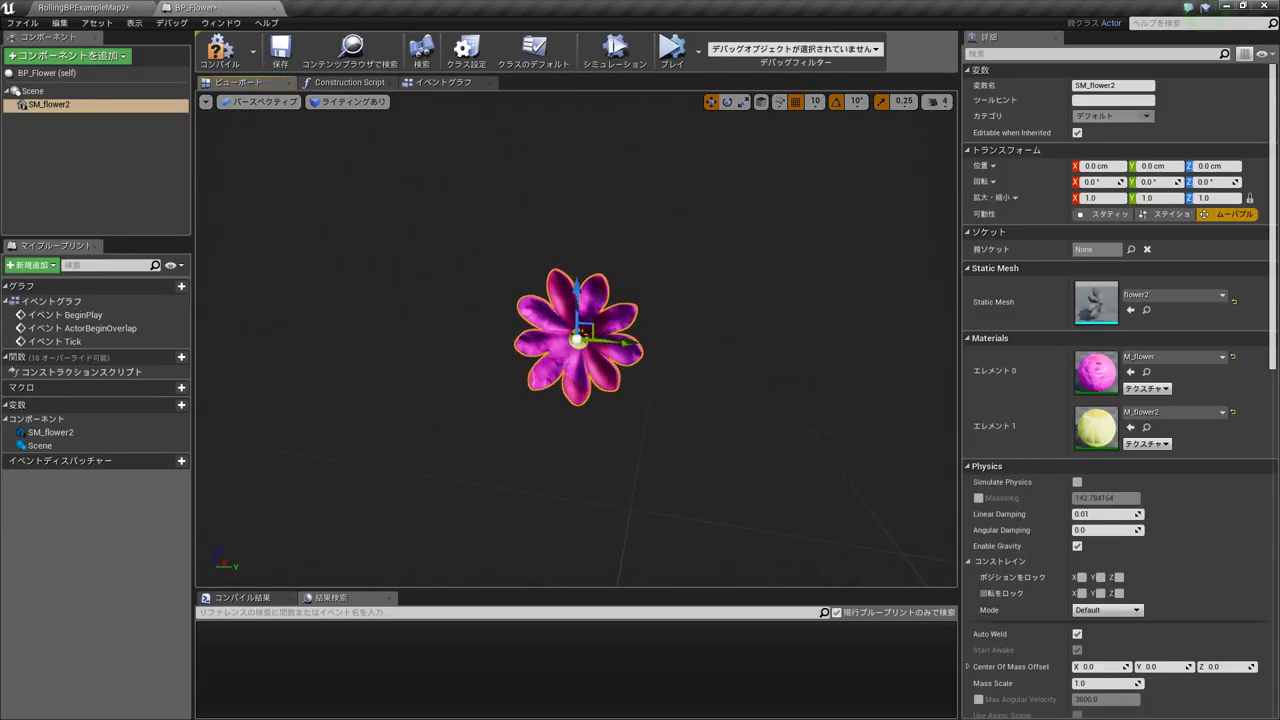
scroll(620, 373, "up", 5)
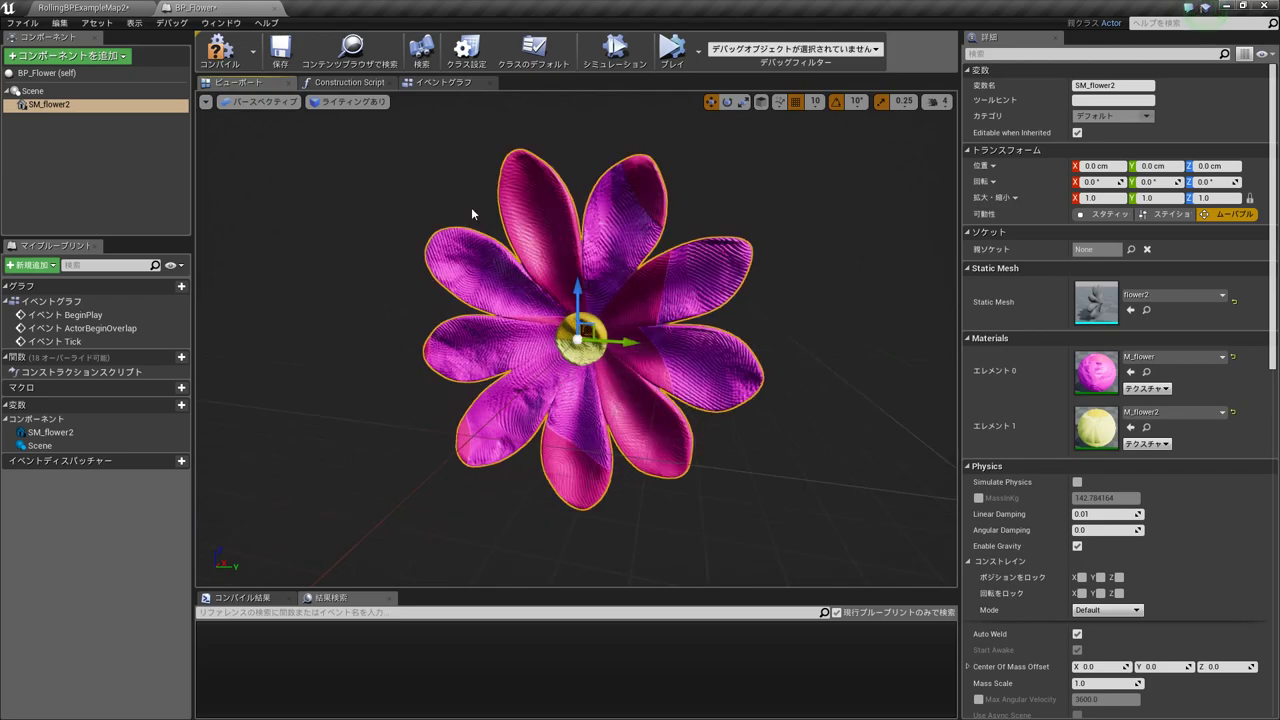
left_click(440, 82)
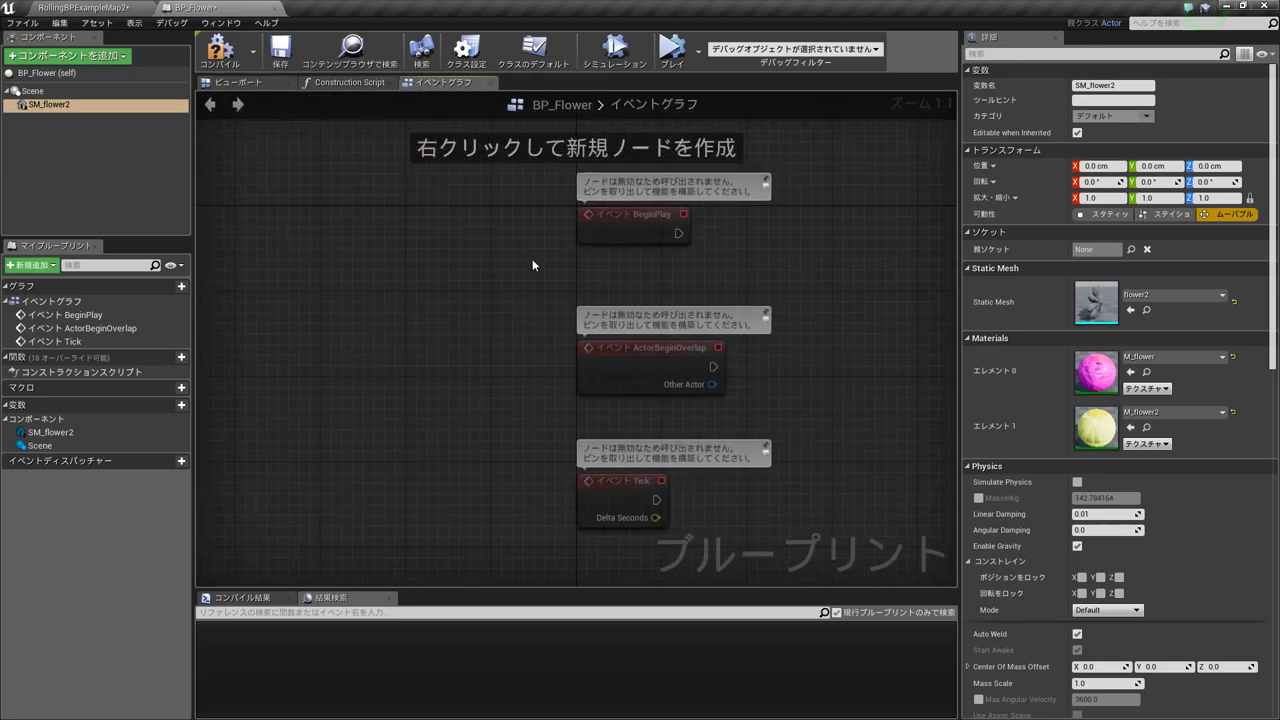
Step: Pan the event graph and reposition the Event Tick node beside the other event nodes
scroll(533, 265, "down", 2)
right_click_drag(533, 265, 345, 181)
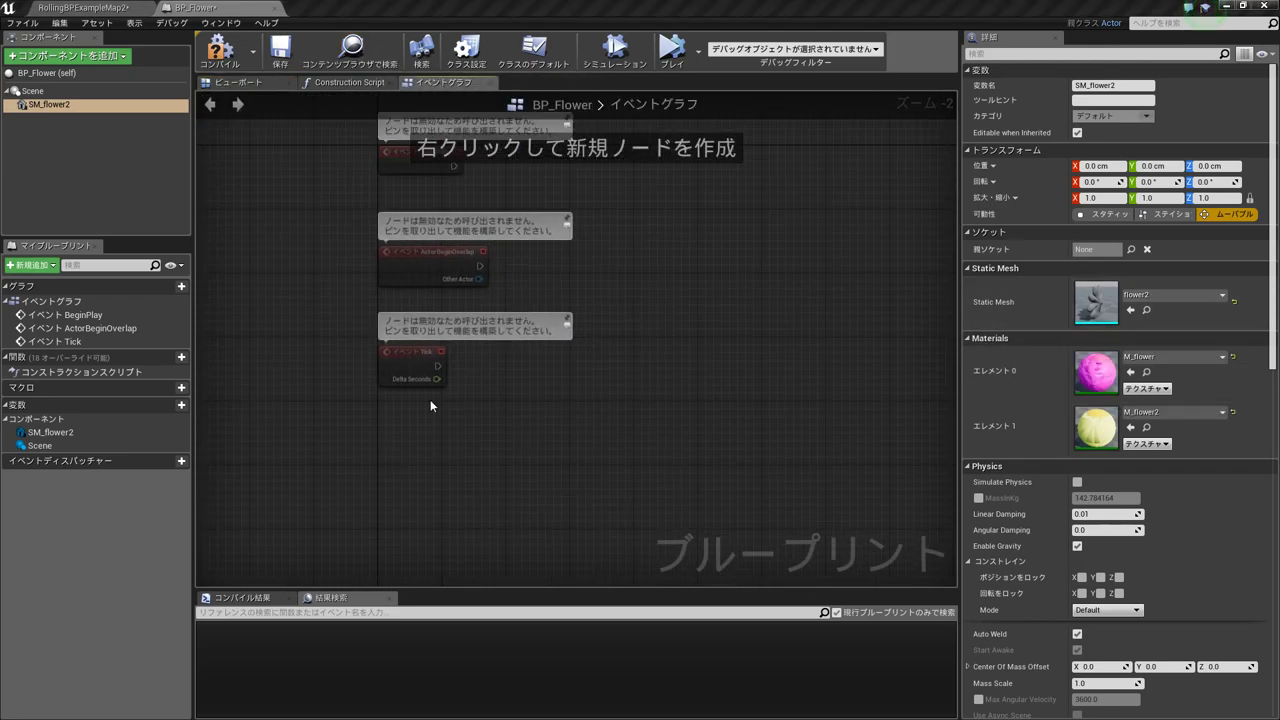
left_click(381, 366)
right_click_drag(603, 363, 340, 423)
left_click_drag(340, 423, 580, 244)
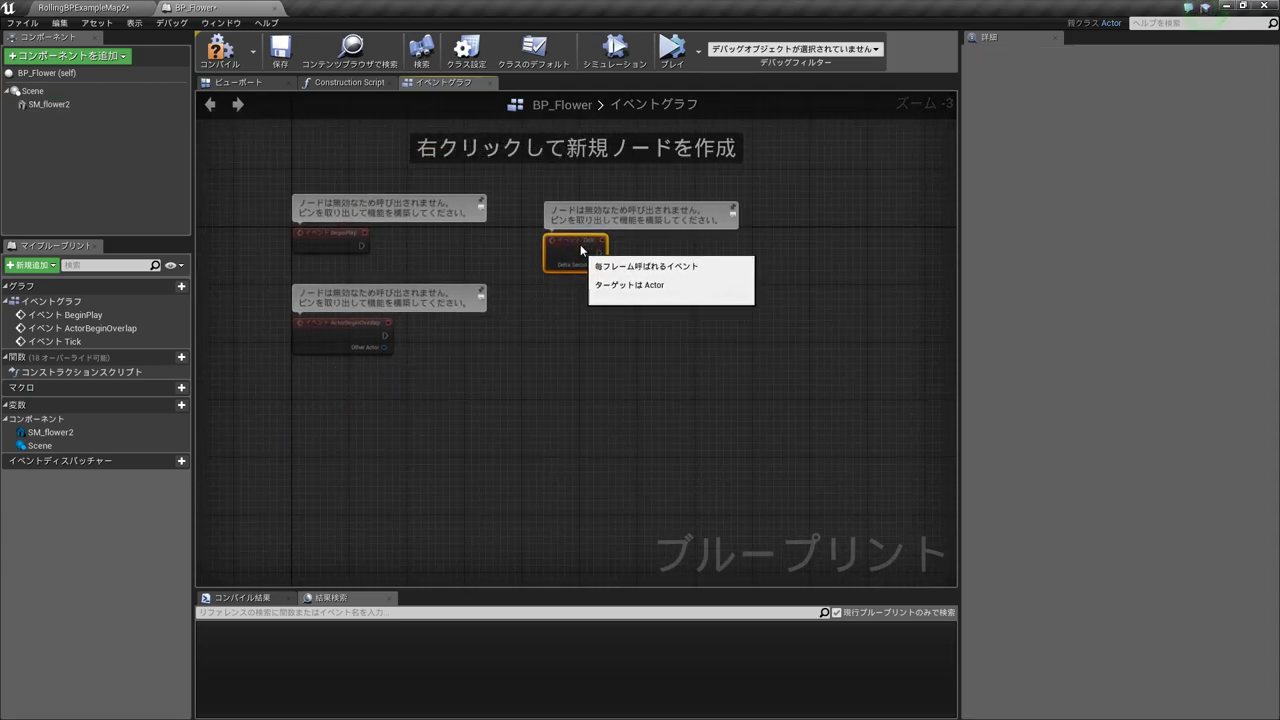
right_click_drag(580, 244, 516, 396)
scroll(516, 396, "up", 2)
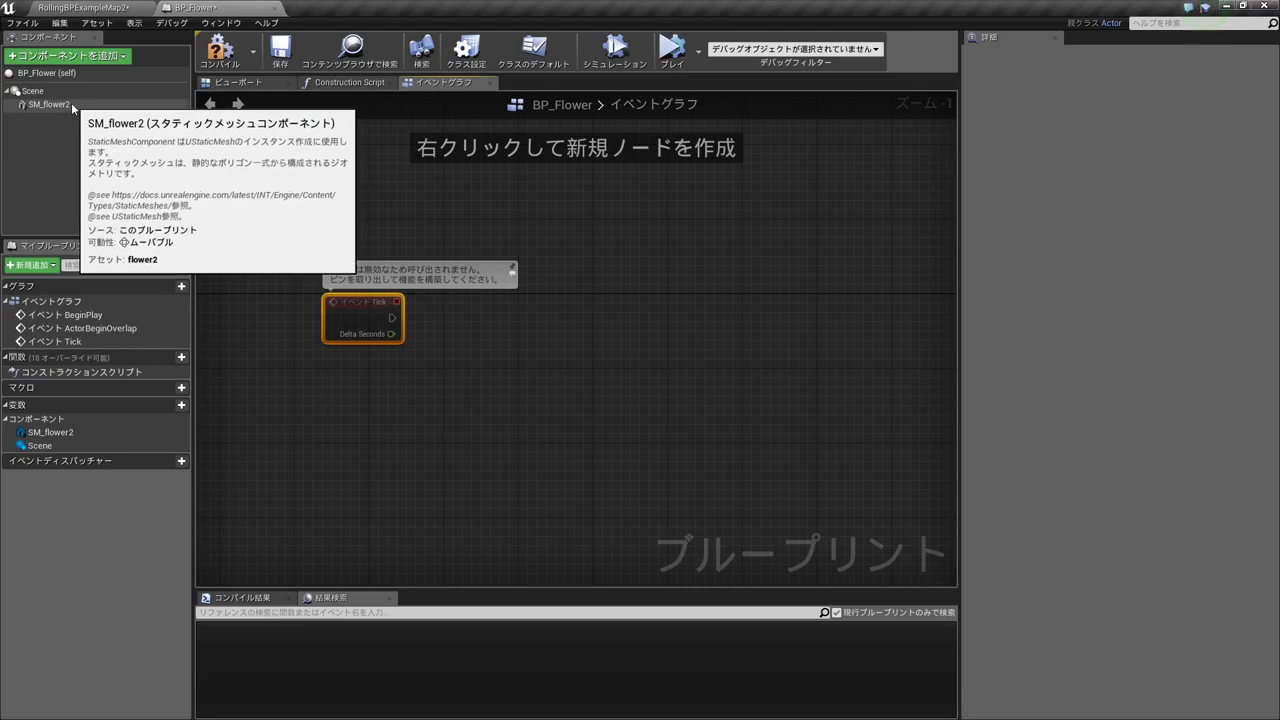
Step: Drag SM_flower2 into the graph as a reference node, leaving it unconnected and deselected
mouse_move(68, 104)
left_mouse_down()
mouse_move(468, 328)
mouse_move(395, 390)
mouse_move(530, 352)
left_mouse_up()
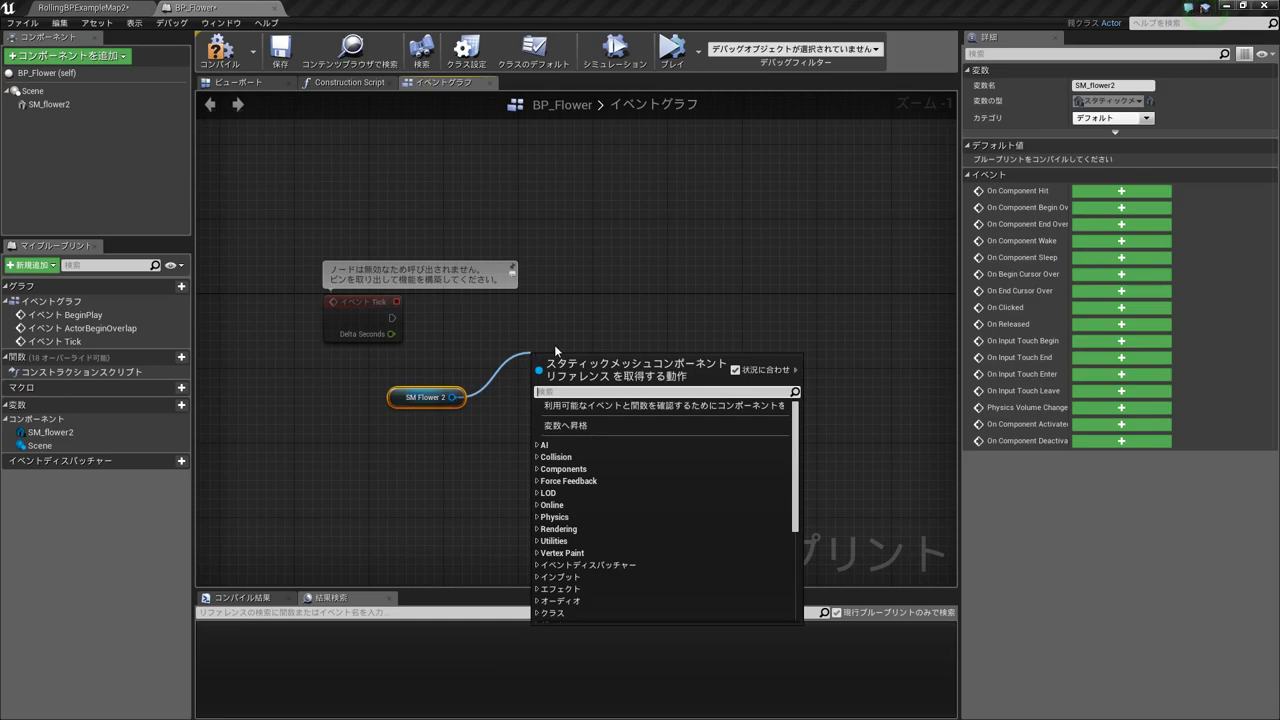
key("Escape")
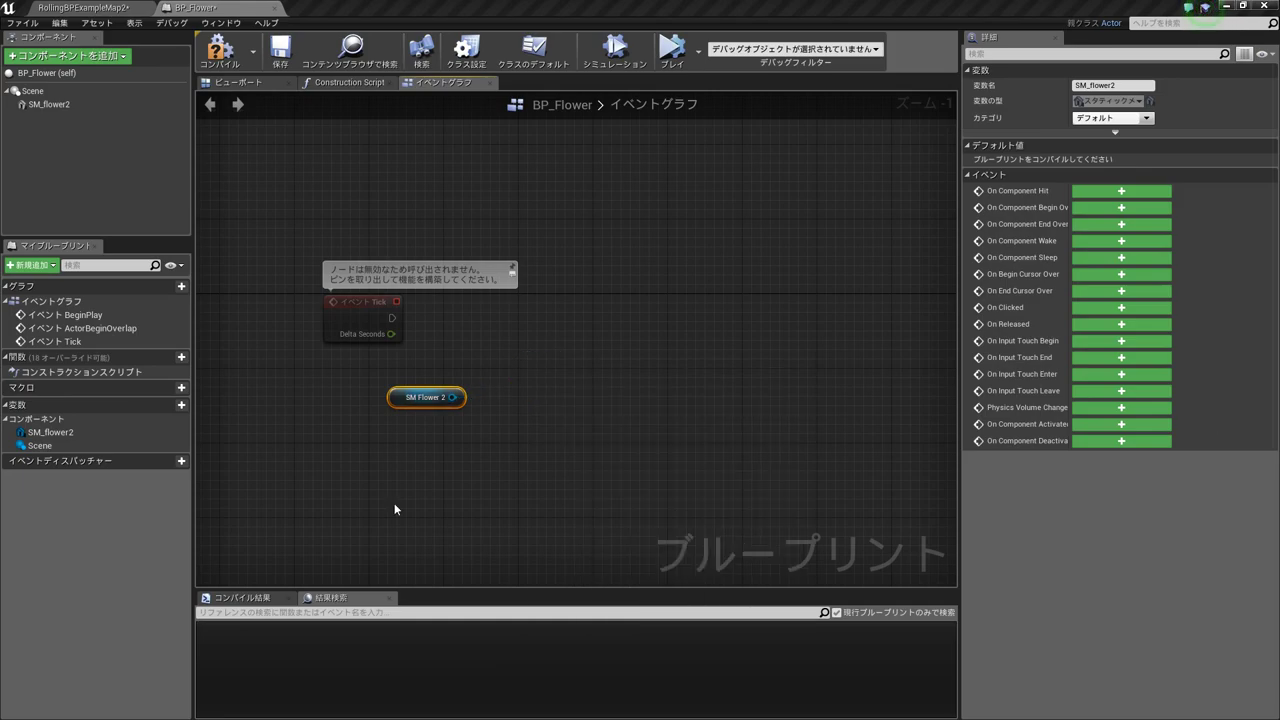
left_click(316, 553)
scroll(480, 476, "up", 1)
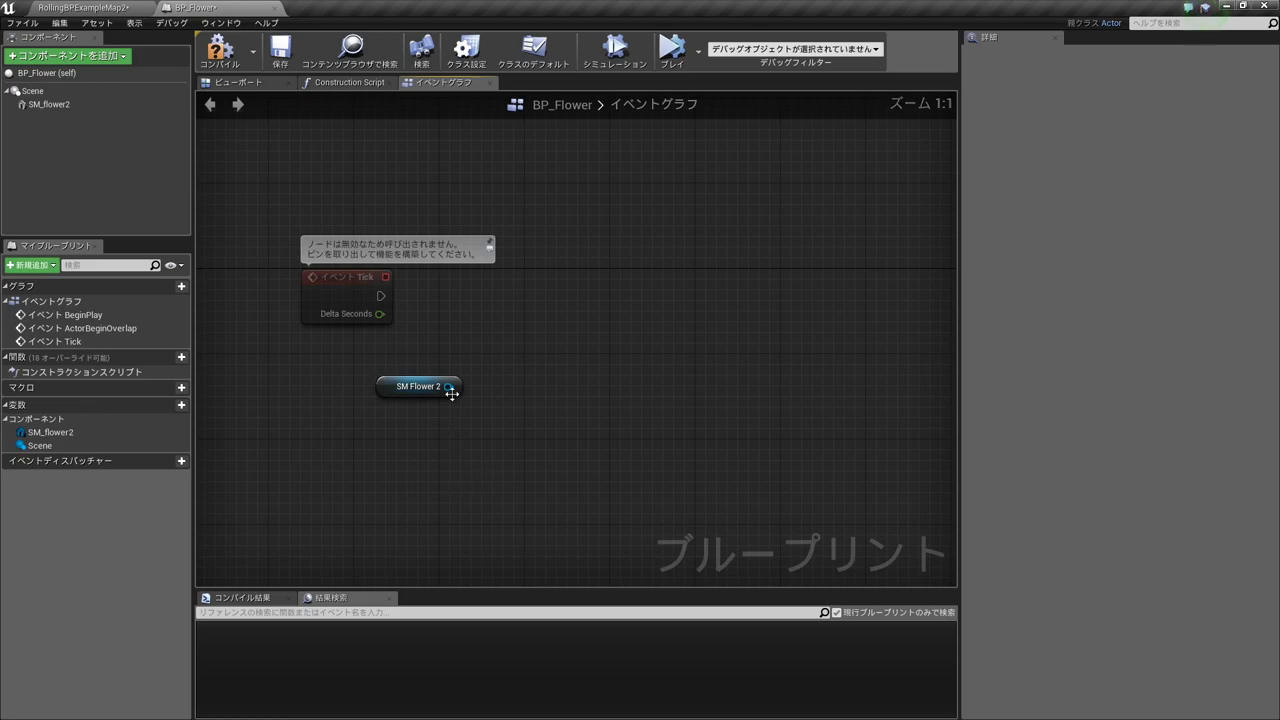
Step: Add a GetWorldRotation node fed by SM Flower 2, searching 'getwo'
left_click_drag(450, 387, 545, 349)
type("getwo")
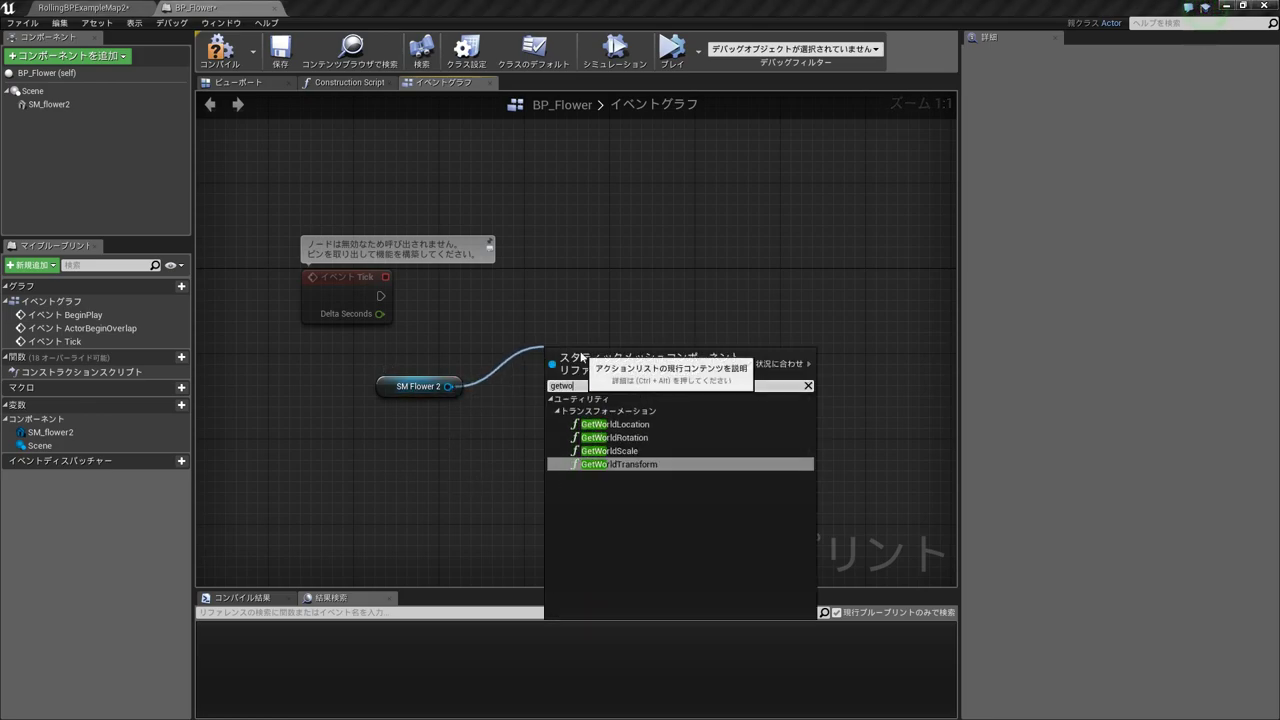
key("Up")
key("Up")
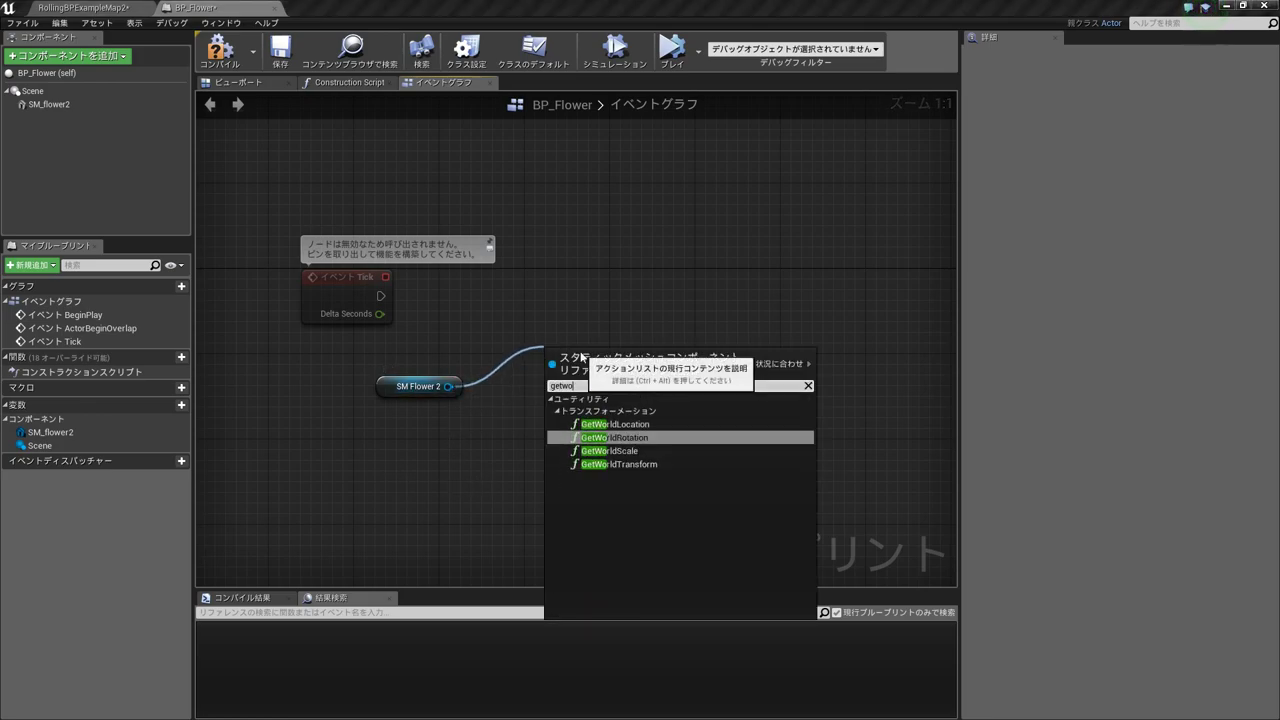
key("Return")
right_click_drag(704, 438, 605, 433)
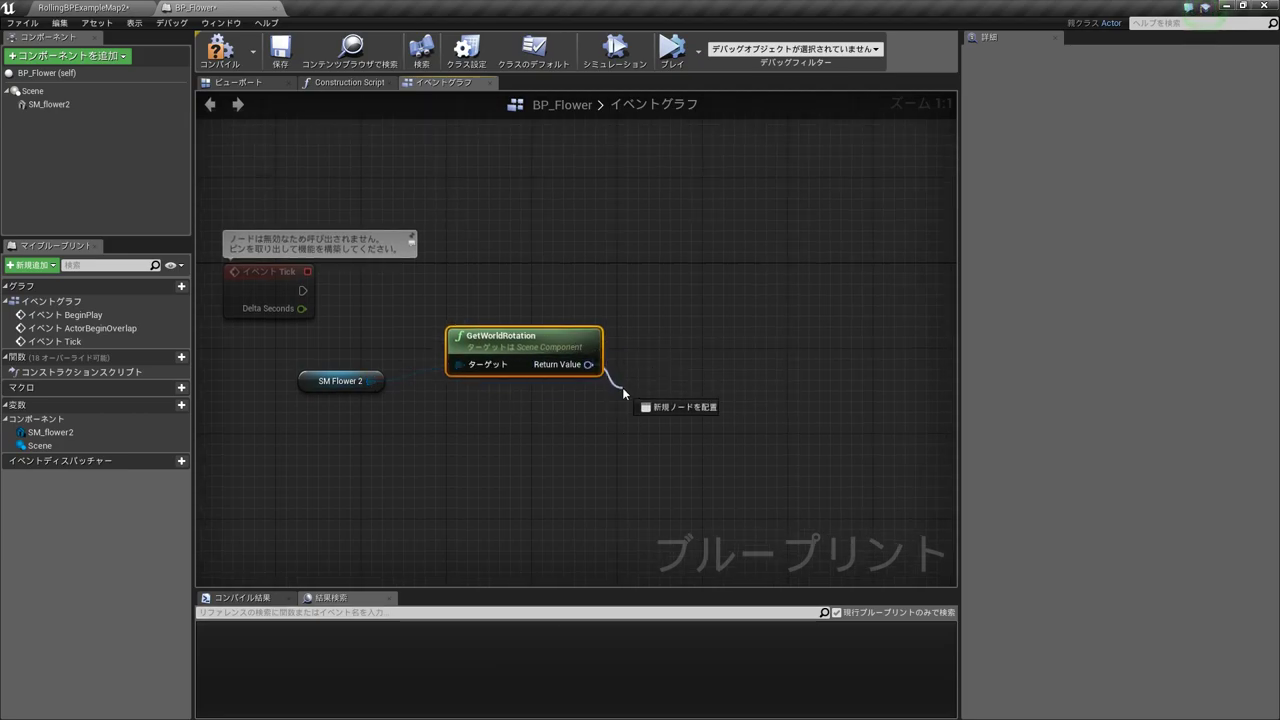
Step: Connect a Break Rotator node to GetWorldRotation's Return Value and centre the nodes
left_click_drag(639, 384, 640, 364)
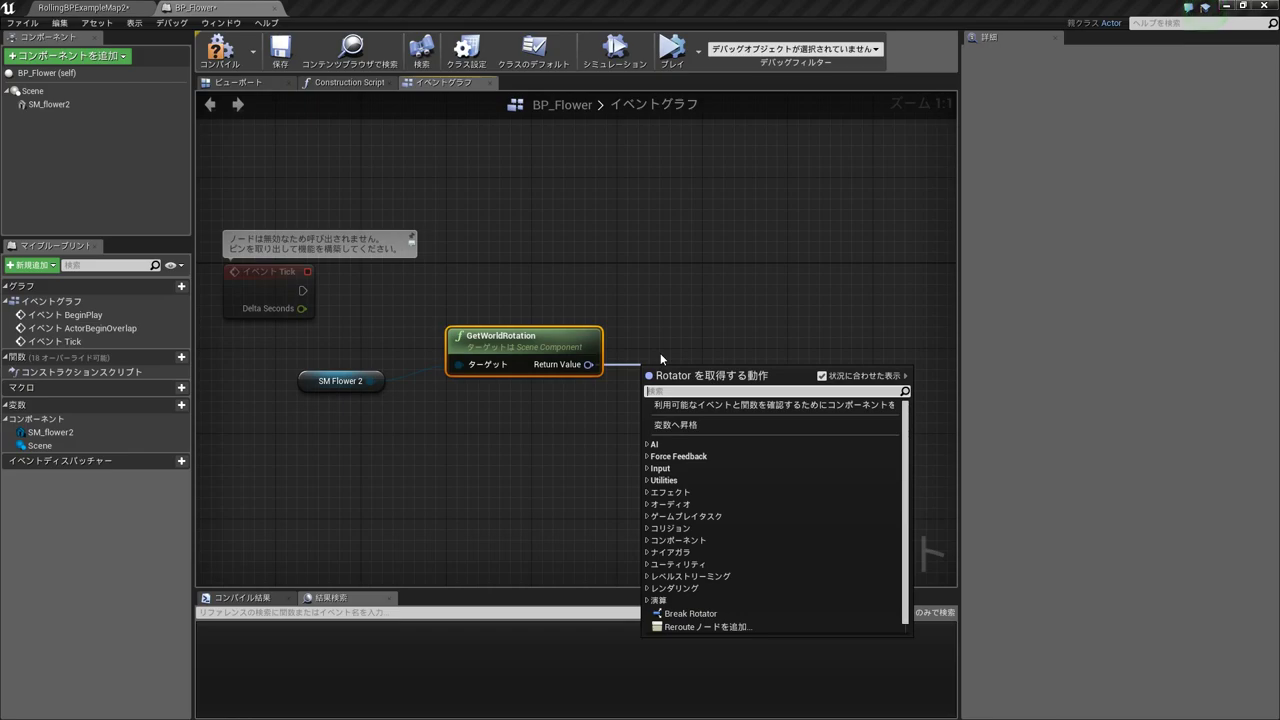
type("break rot")
key("Return")
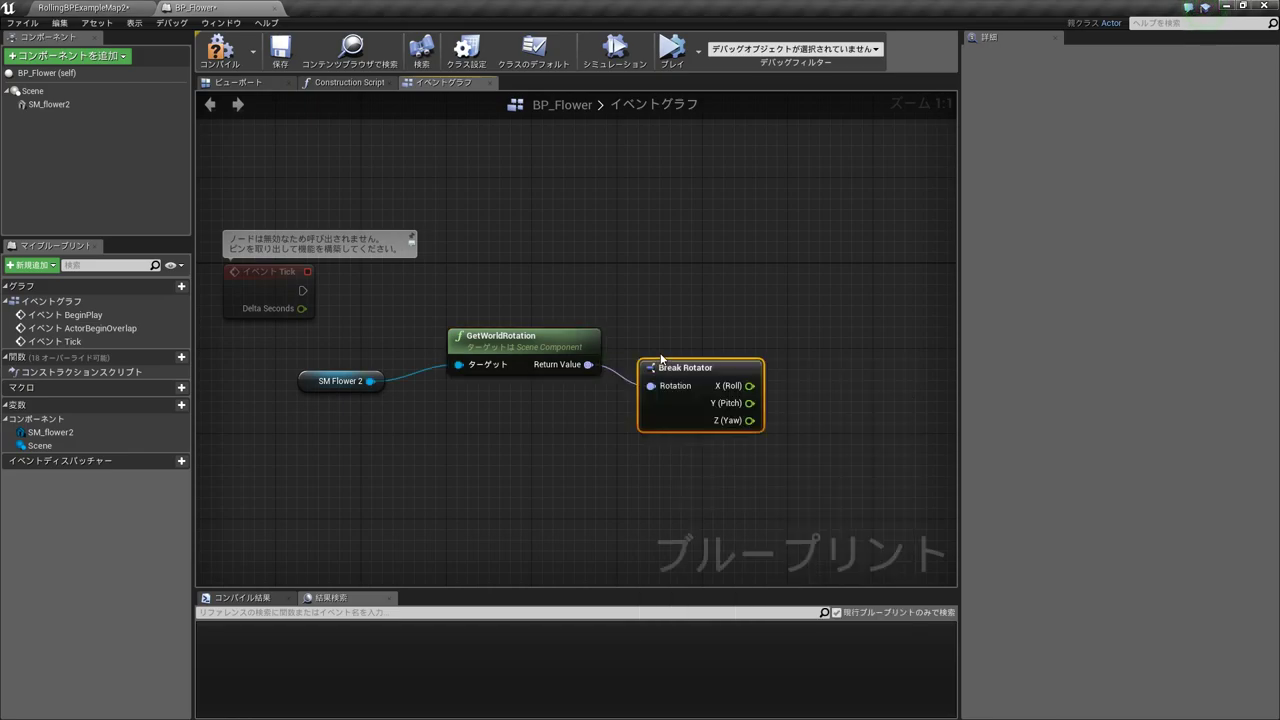
right_click_drag(629, 473, 563, 411)
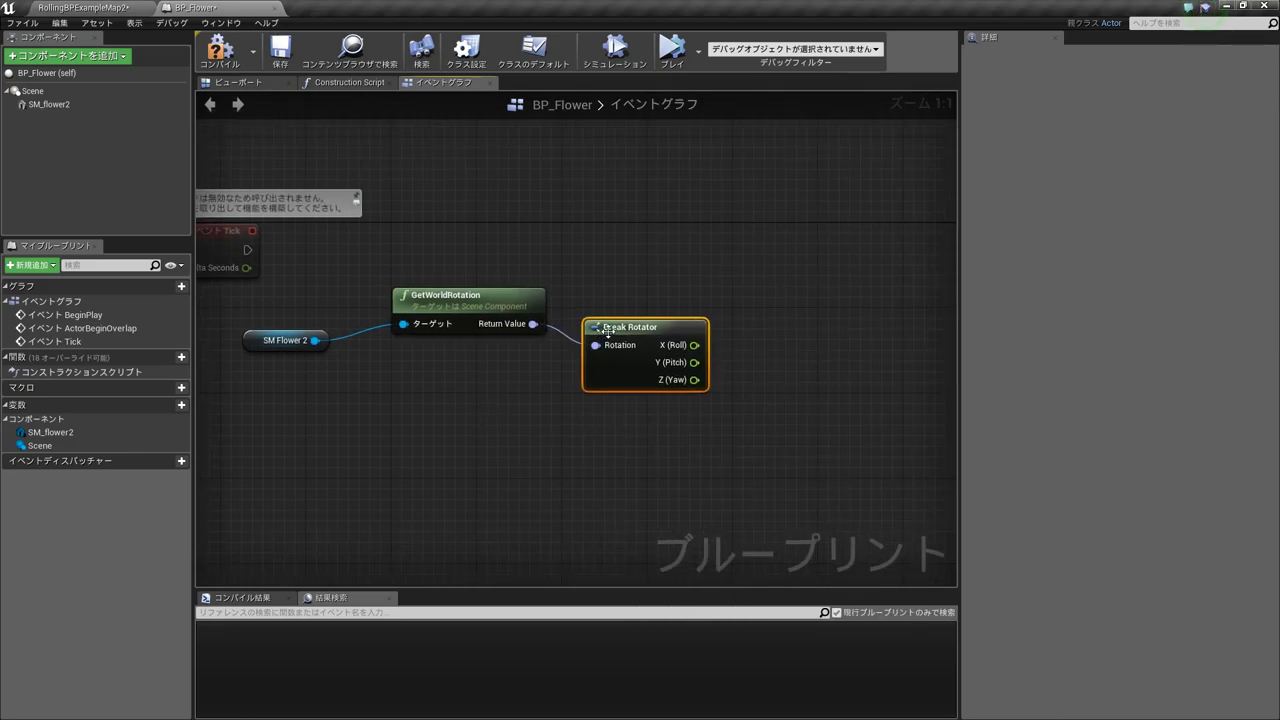
right_click_drag(466, 401, 422, 401)
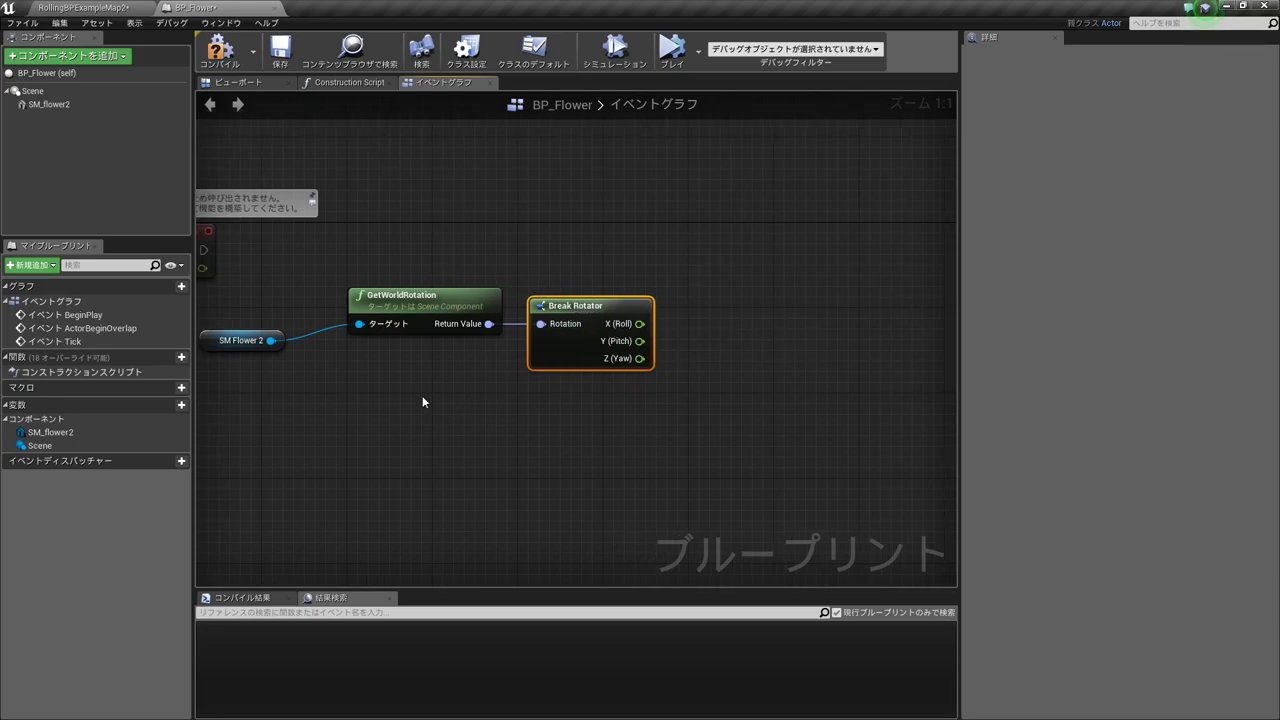
Step: Create a new Rotator variable named FlowerRotation
left_click(178, 406)
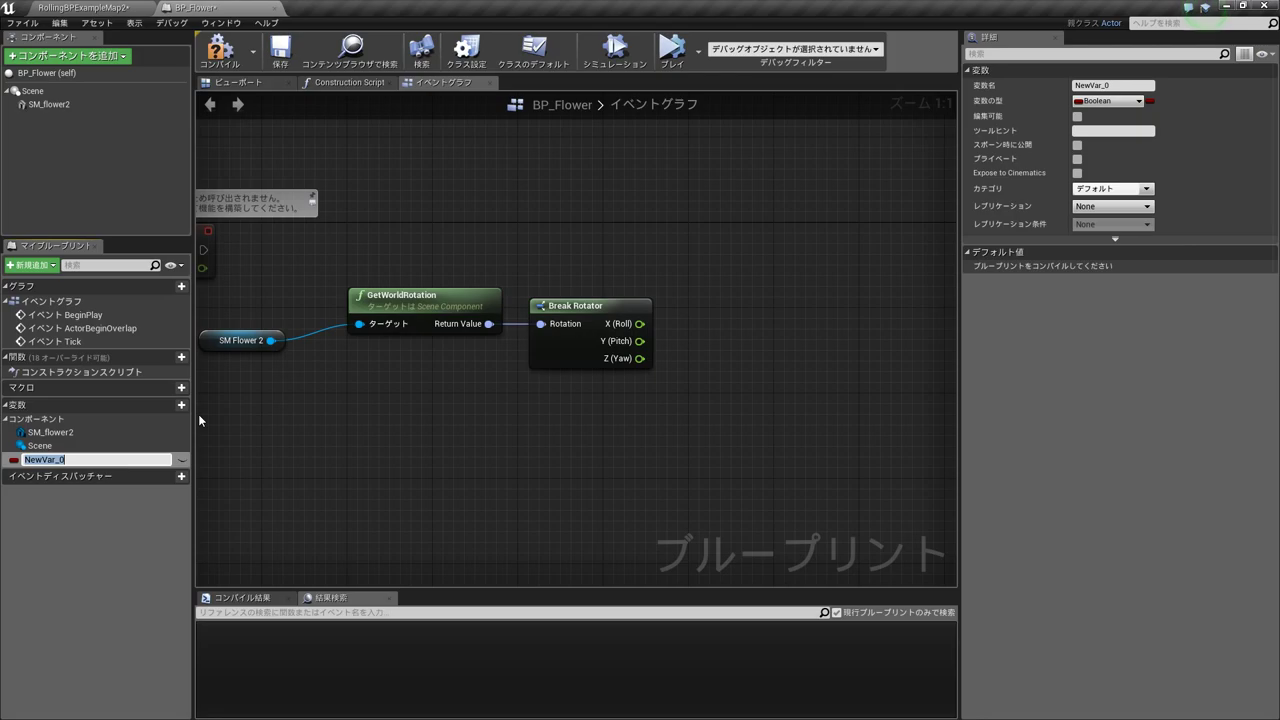
type("FlowerRo")
type("tation")
key("Return")
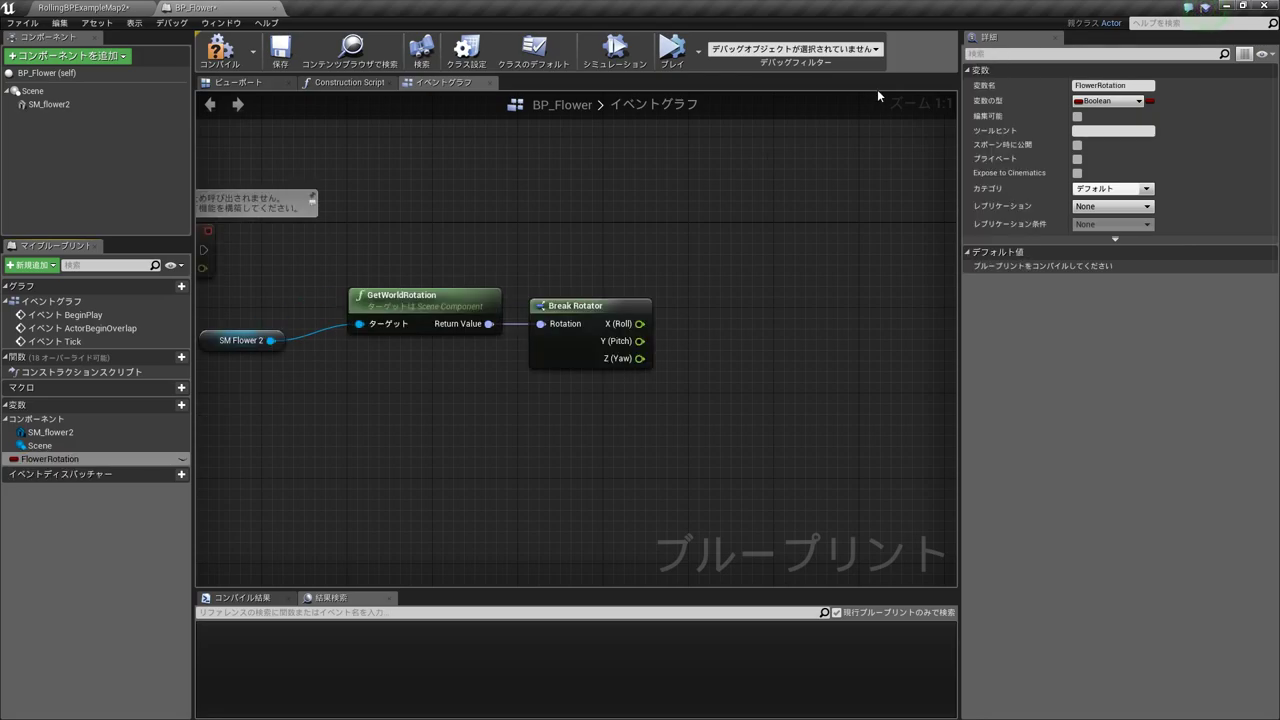
left_click(1110, 101)
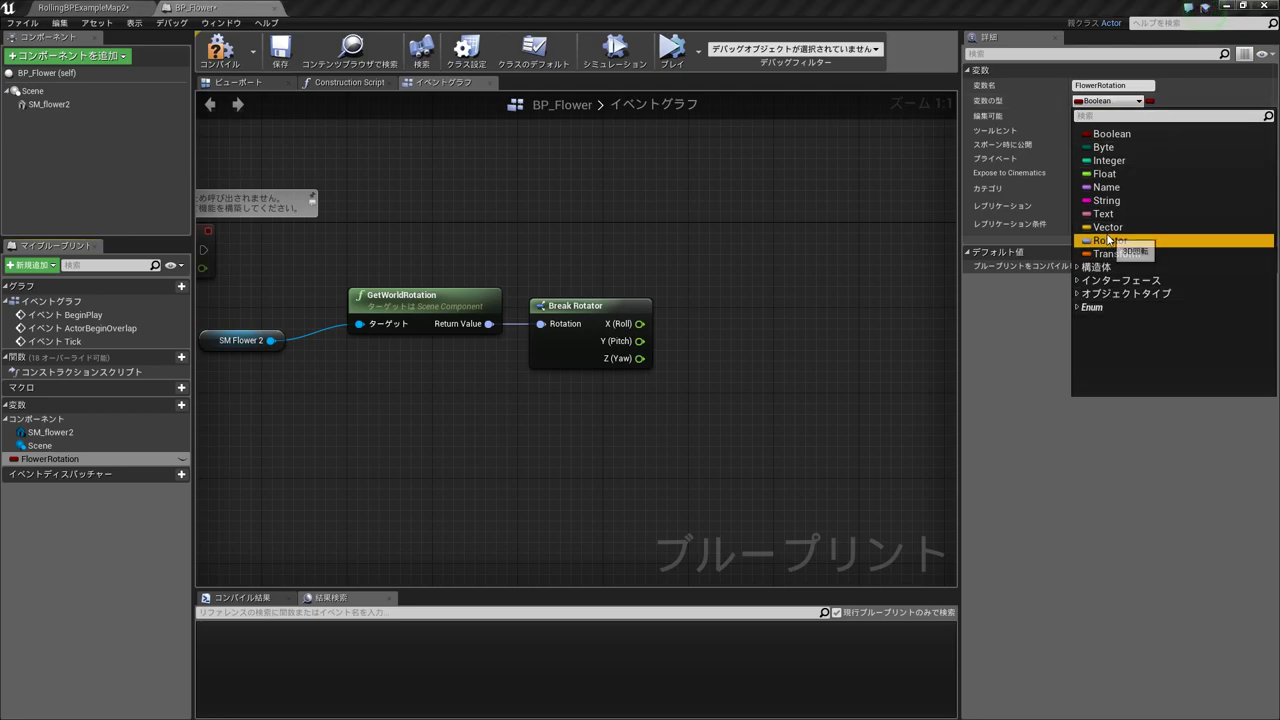
left_click(1108, 240)
Step: Place a FlowerRotation getter in the graph and connect it to a new Break Rotator
left_click_drag(50, 458, 501, 431, "ctrl")
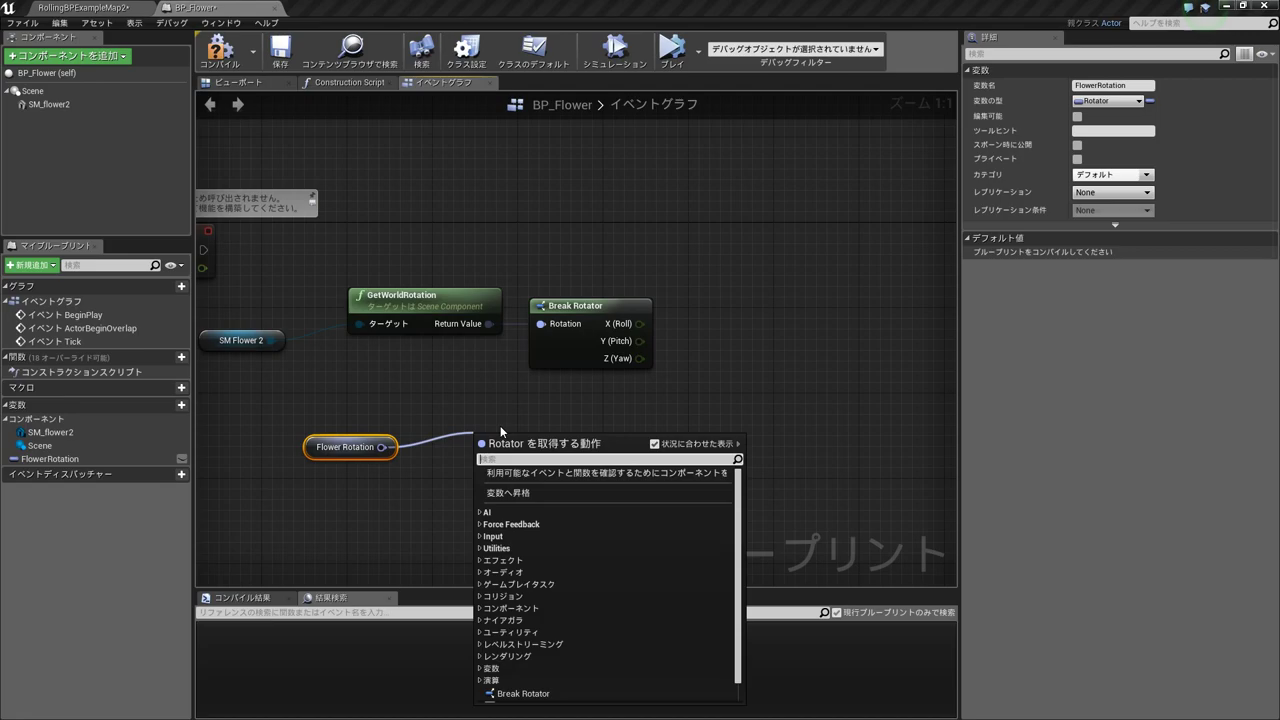
type("break")
key("Return")
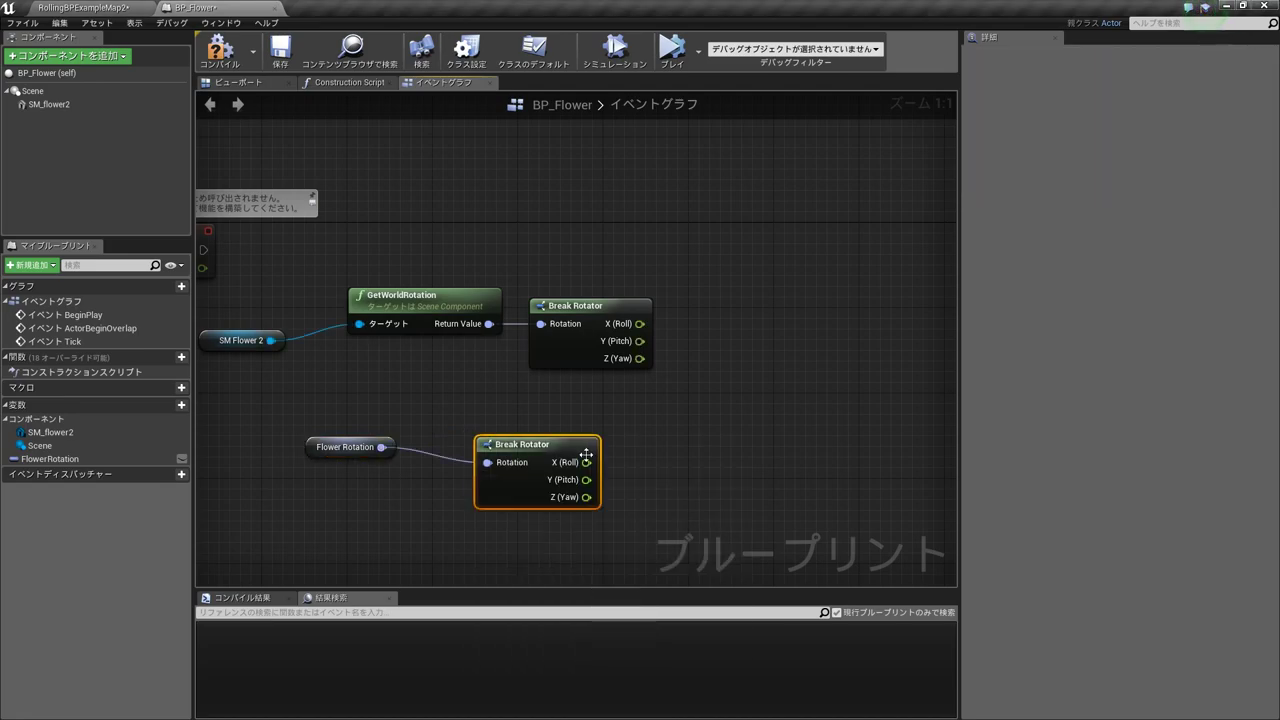
Step: Sum both Break Rotators' X (Roll) outputs in a float + float node, then move Event Tick closer
left_click_drag(586, 455, 640, 424)
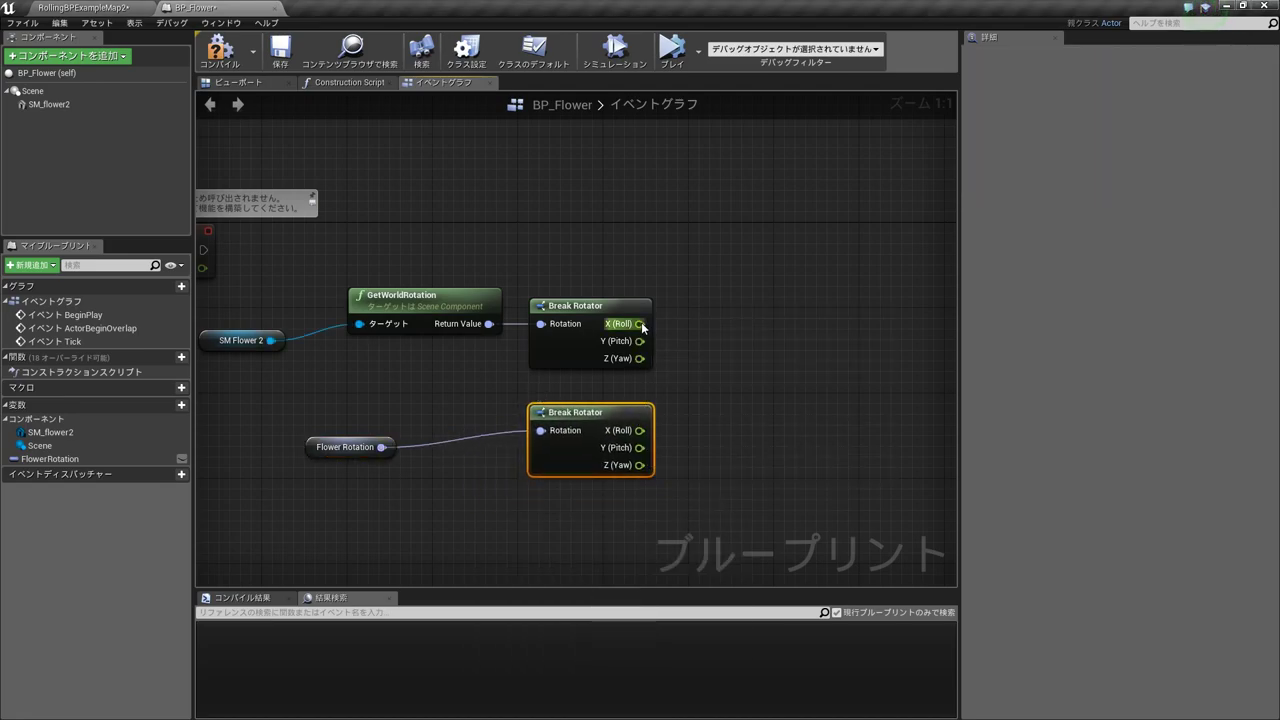
left_click_drag(640, 324, 681, 365)
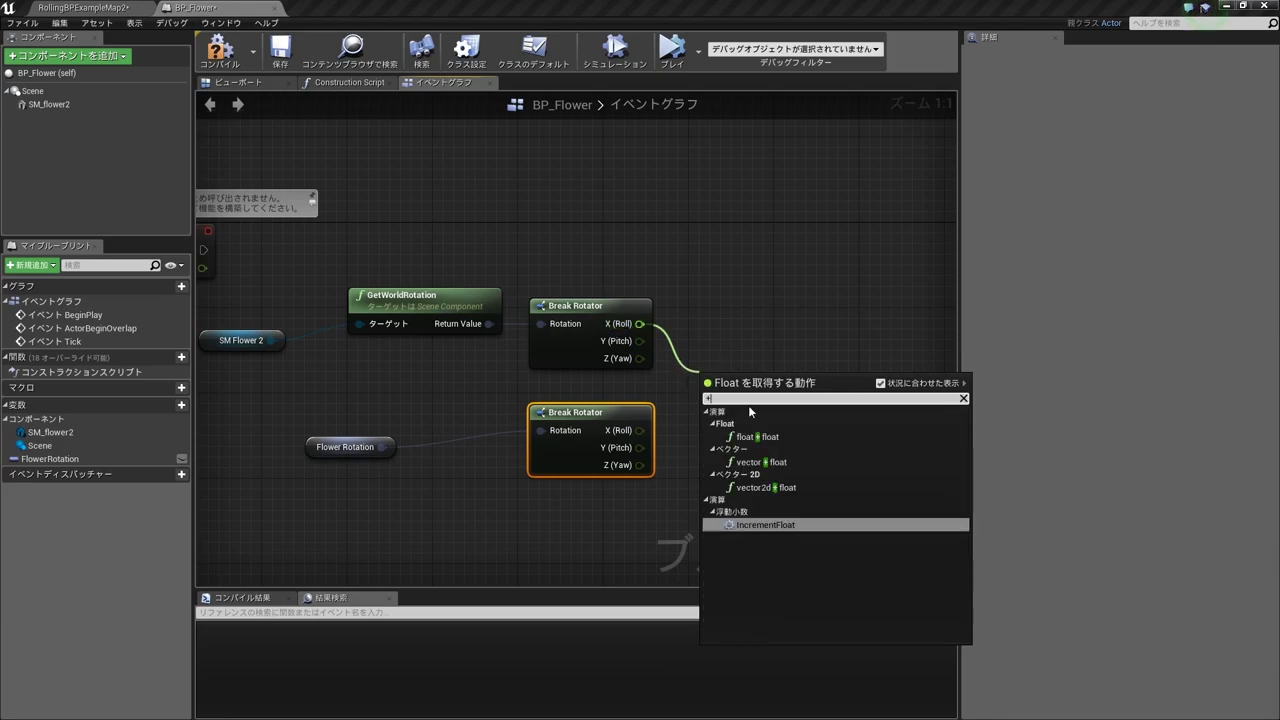
left_click(757, 437)
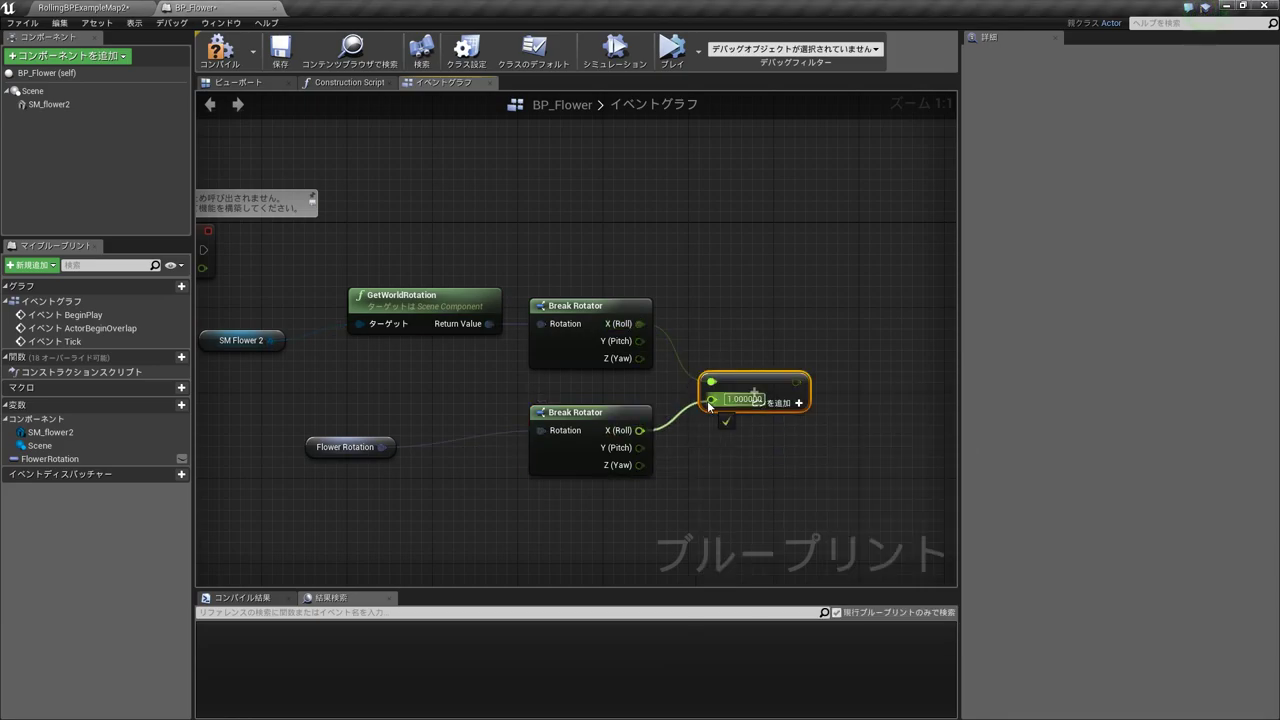
left_click_drag(640, 430, 707, 400)
scroll(454, 261, "down", 2)
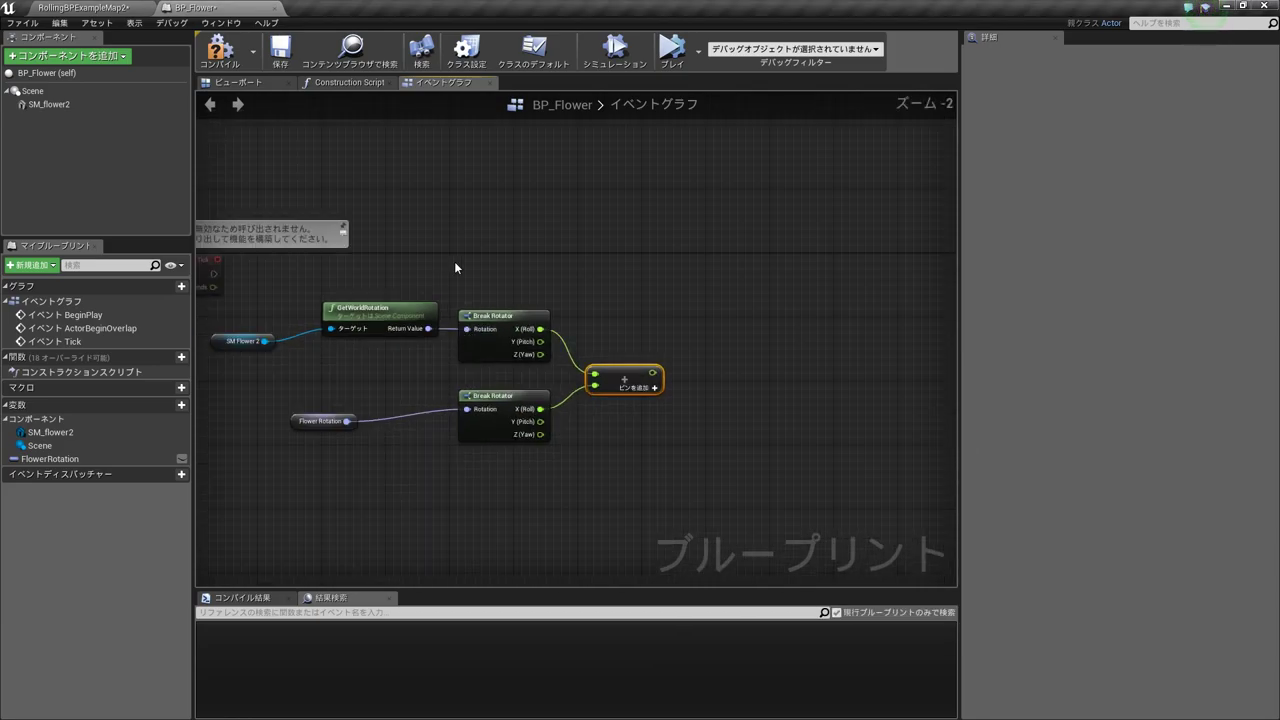
left_click_drag(204, 264, 648, 268)
Step: Add SetWorldRotation (SM_flower2) after Event Tick, targeting the original SM Flower 2 node
type("setwo")
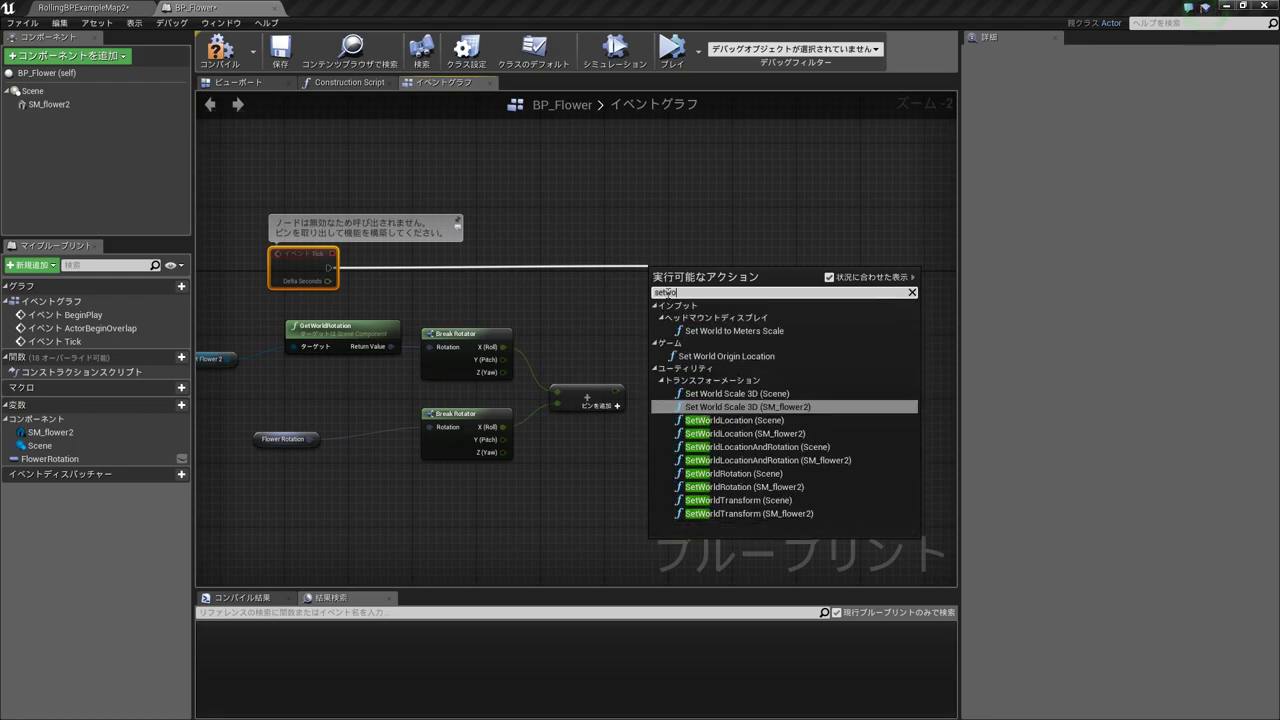
type("l")
key("Down")
key("Down")
key("Down")
key("Down")
key("Down")
key("Down")
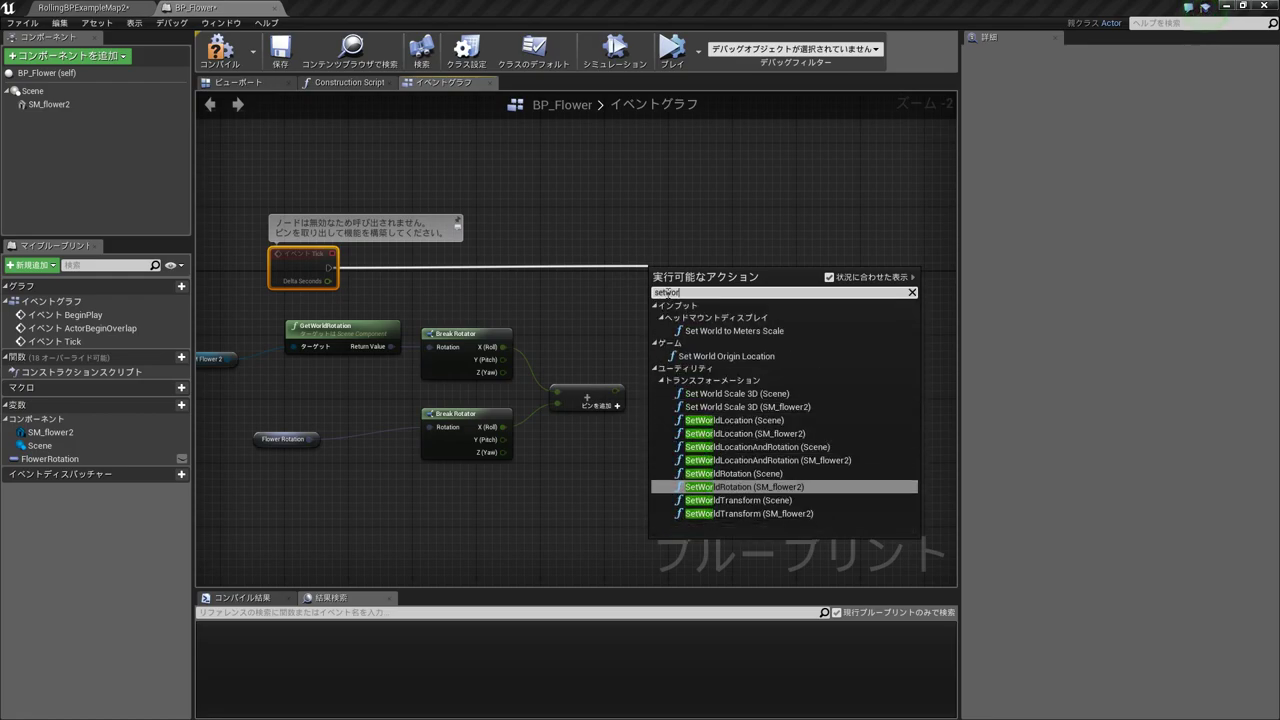
key("Return")
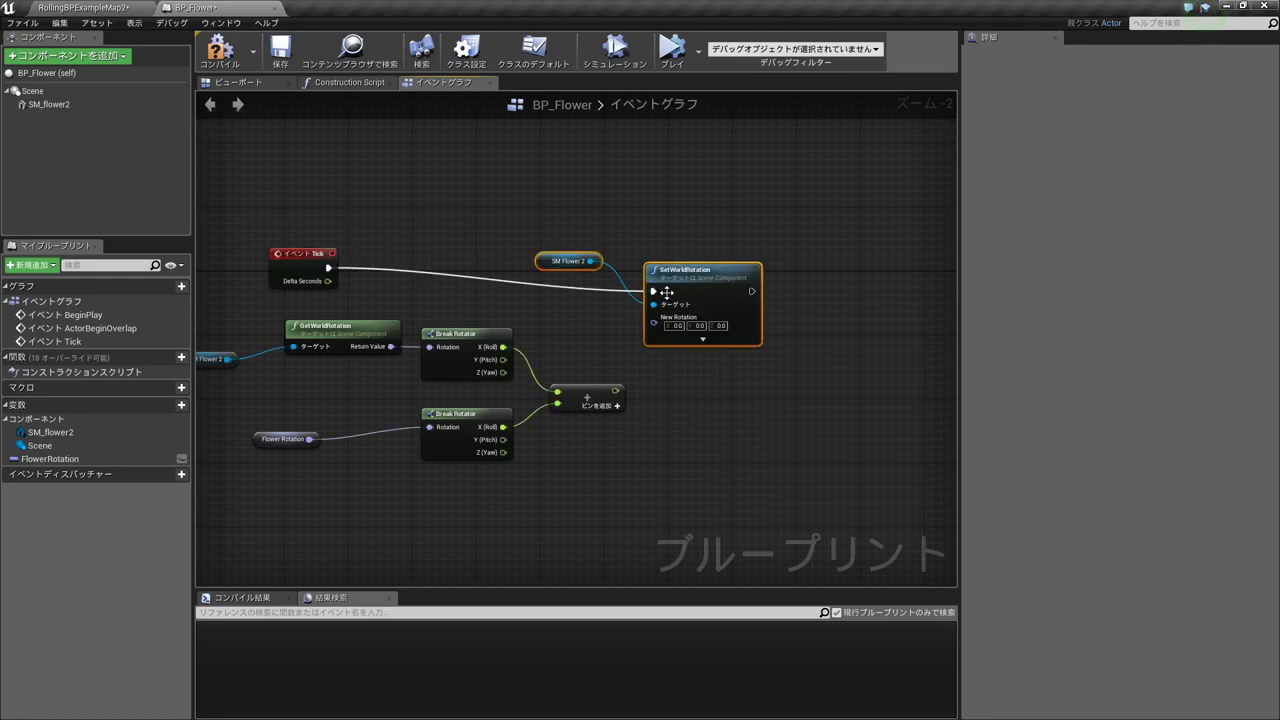
left_click_drag(229, 359, 654, 305)
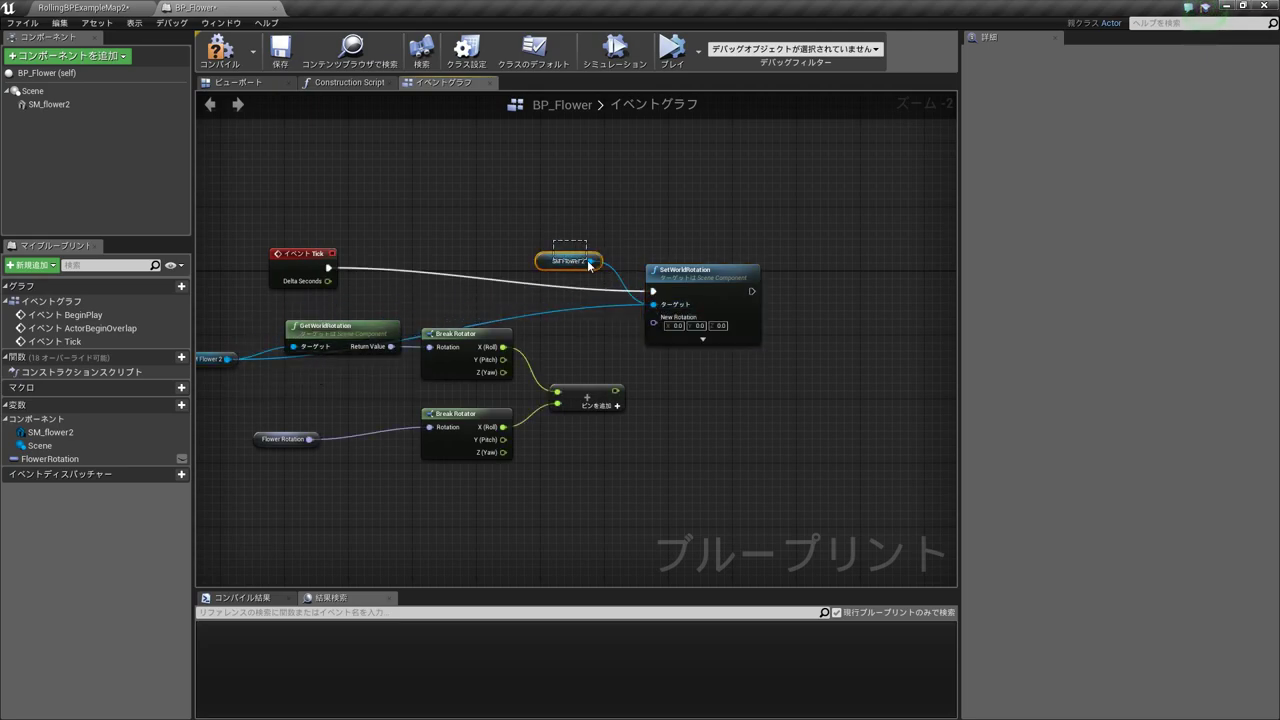
Step: Route the SM Flower 2 target wire above the nodes with two reroute points and align SetWorldRotation
left_click_drag(590, 265, 590, 259)
double_click(597, 306)
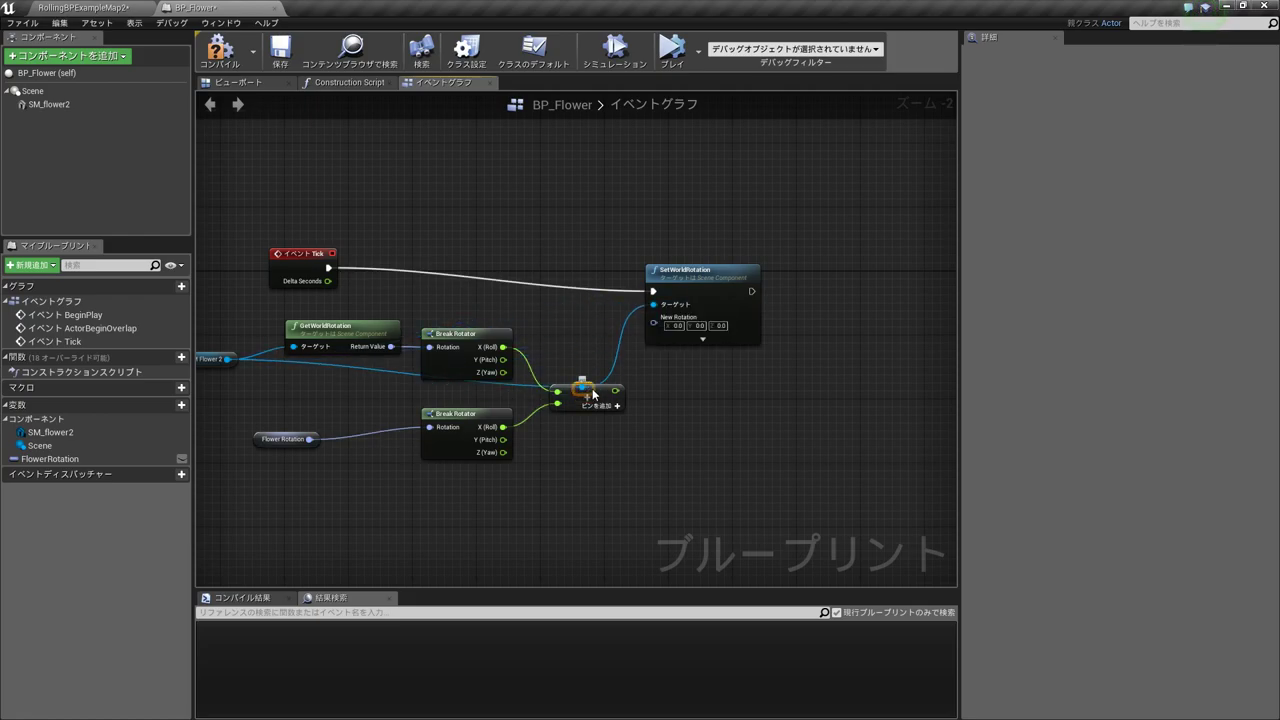
left_click_drag(595, 370, 579, 261)
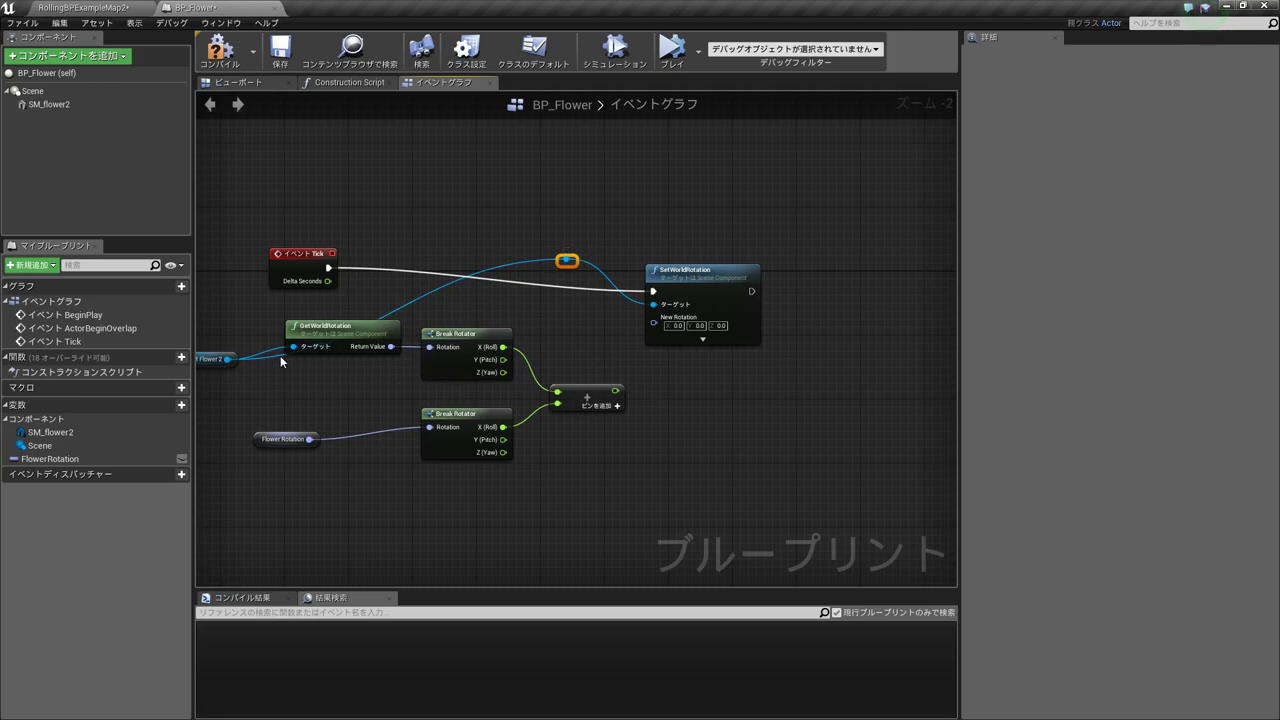
double_click(273, 354)
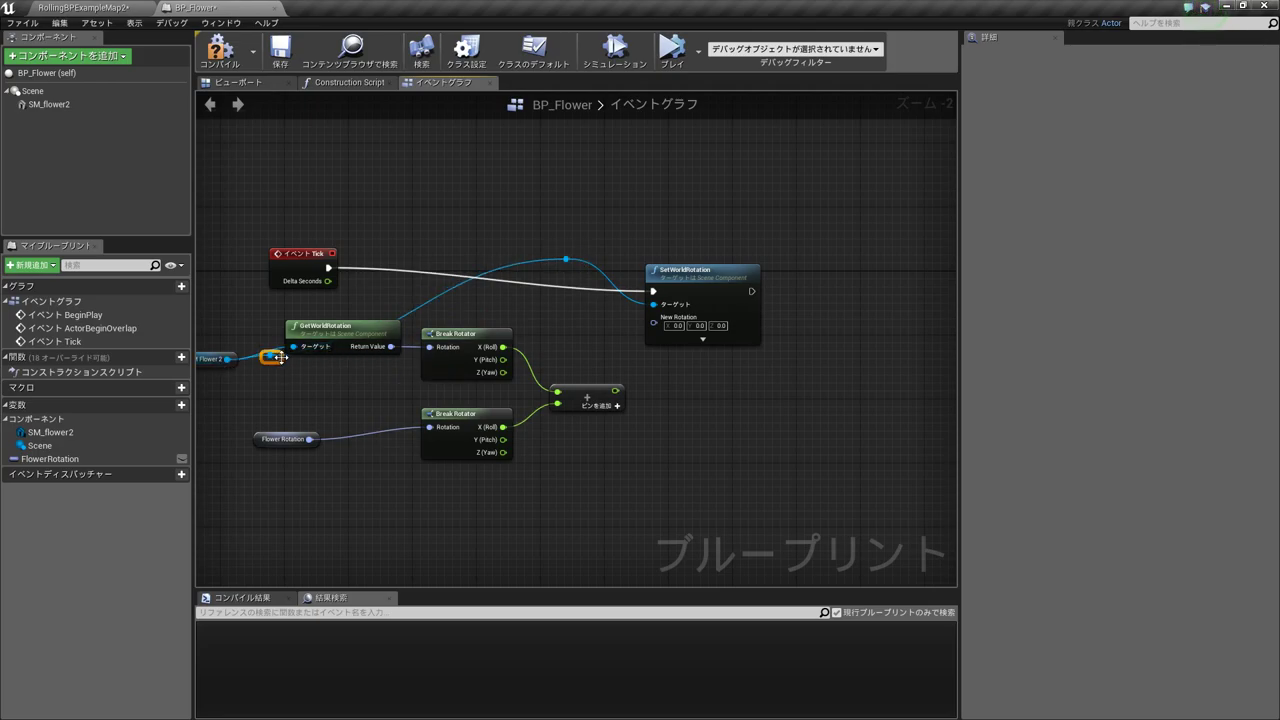
left_click_drag(273, 354, 299, 245)
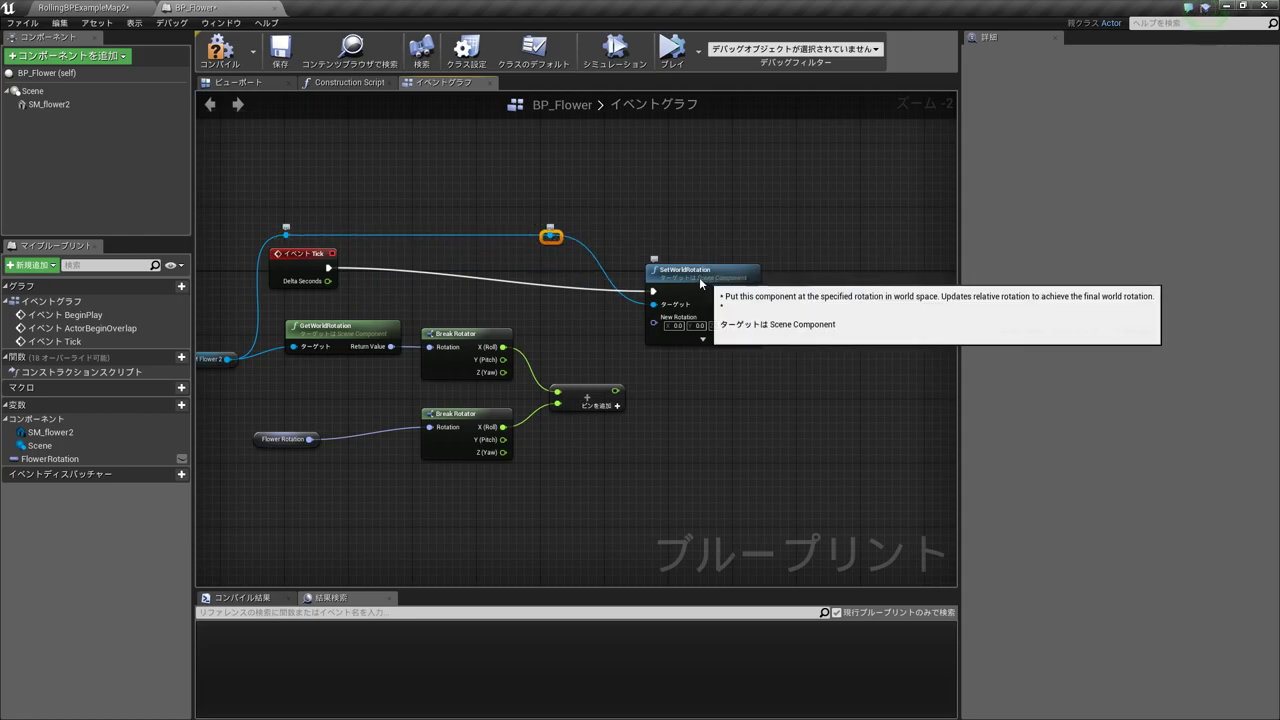
left_click_drag(699, 277, 642, 251)
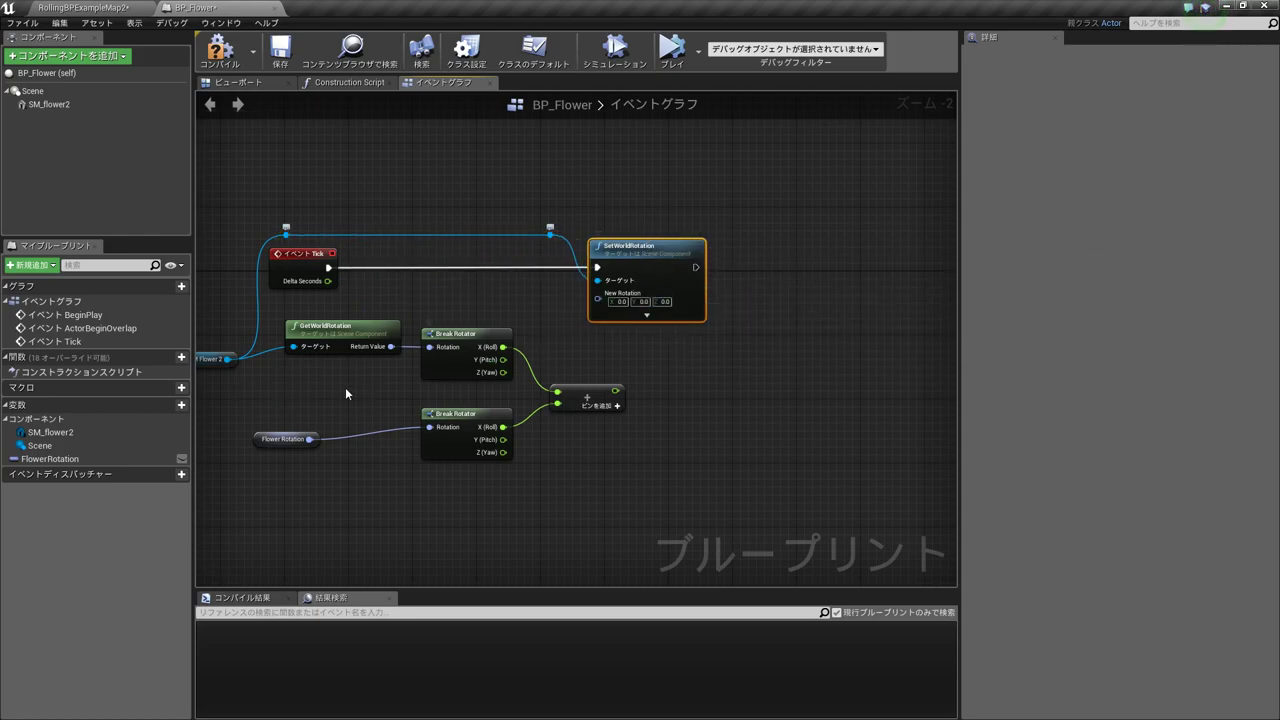
Step: Split SetWorldRotation's New Rotation pin into separate X, Y and Z inputs
right_click_drag(618, 428, 597, 370)
left_click_drag(573, 357, 556, 330)
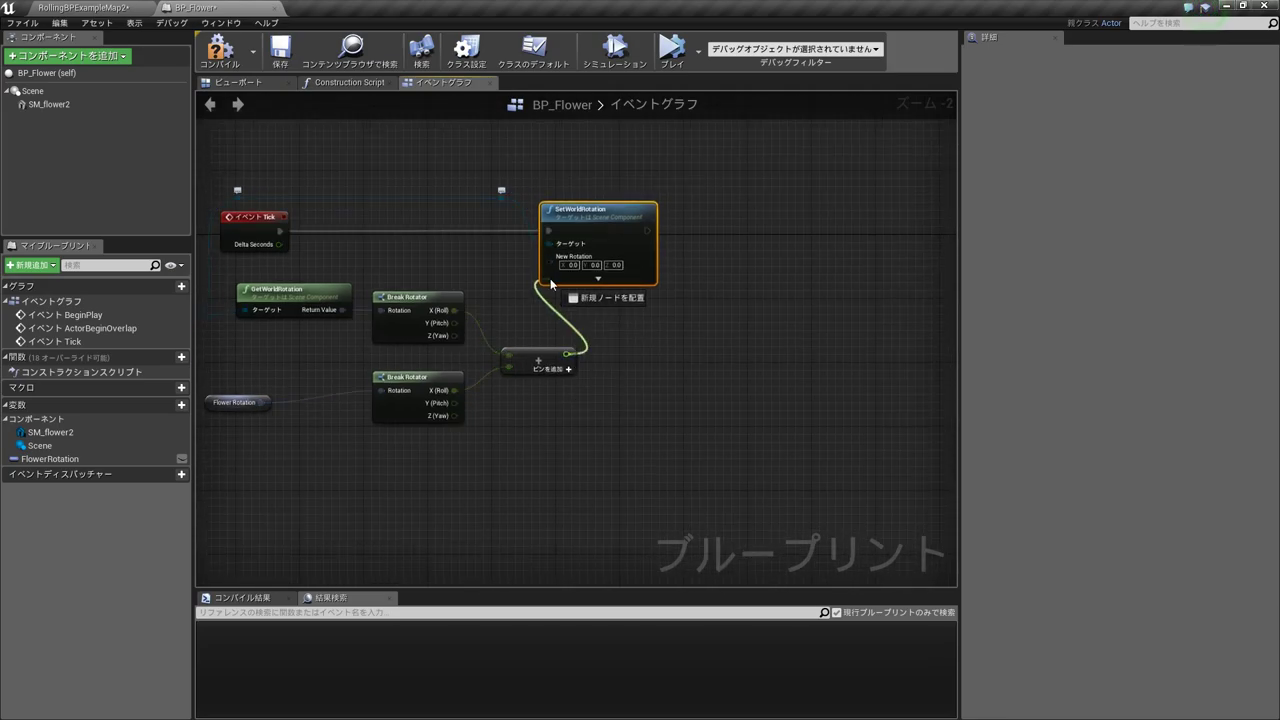
left_click(701, 282)
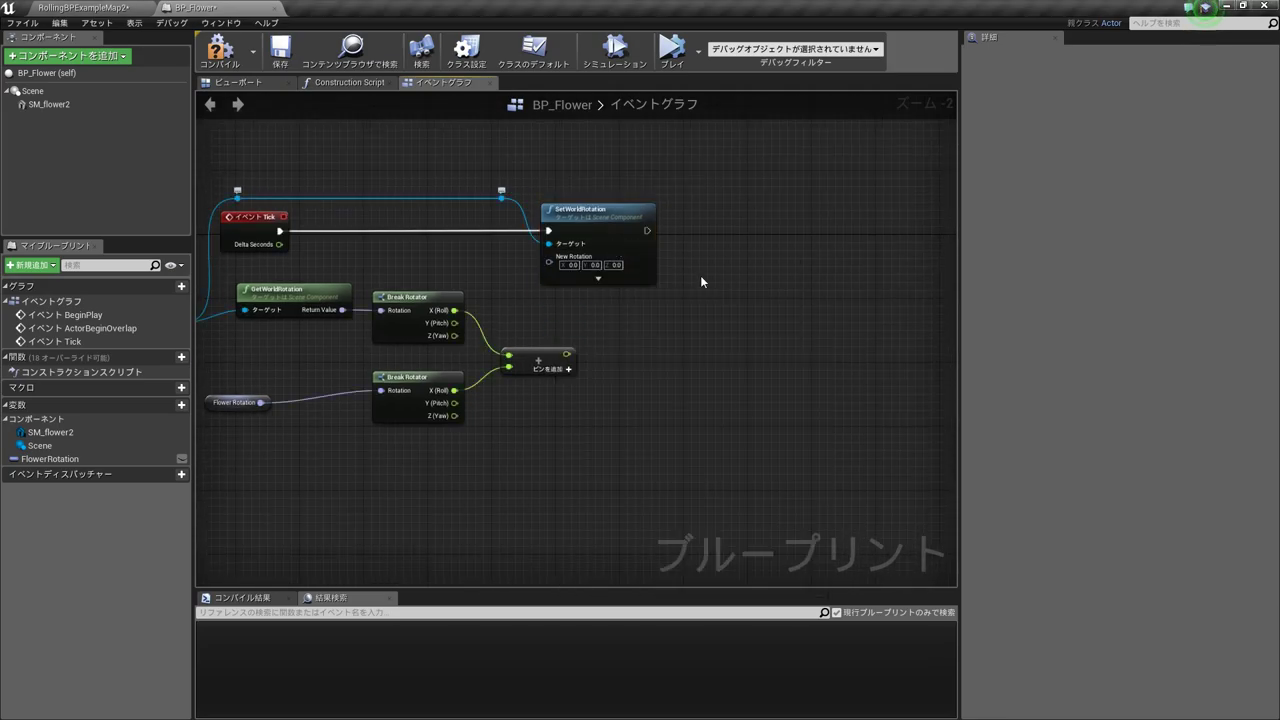
right_click(602, 258)
left_click(638, 287)
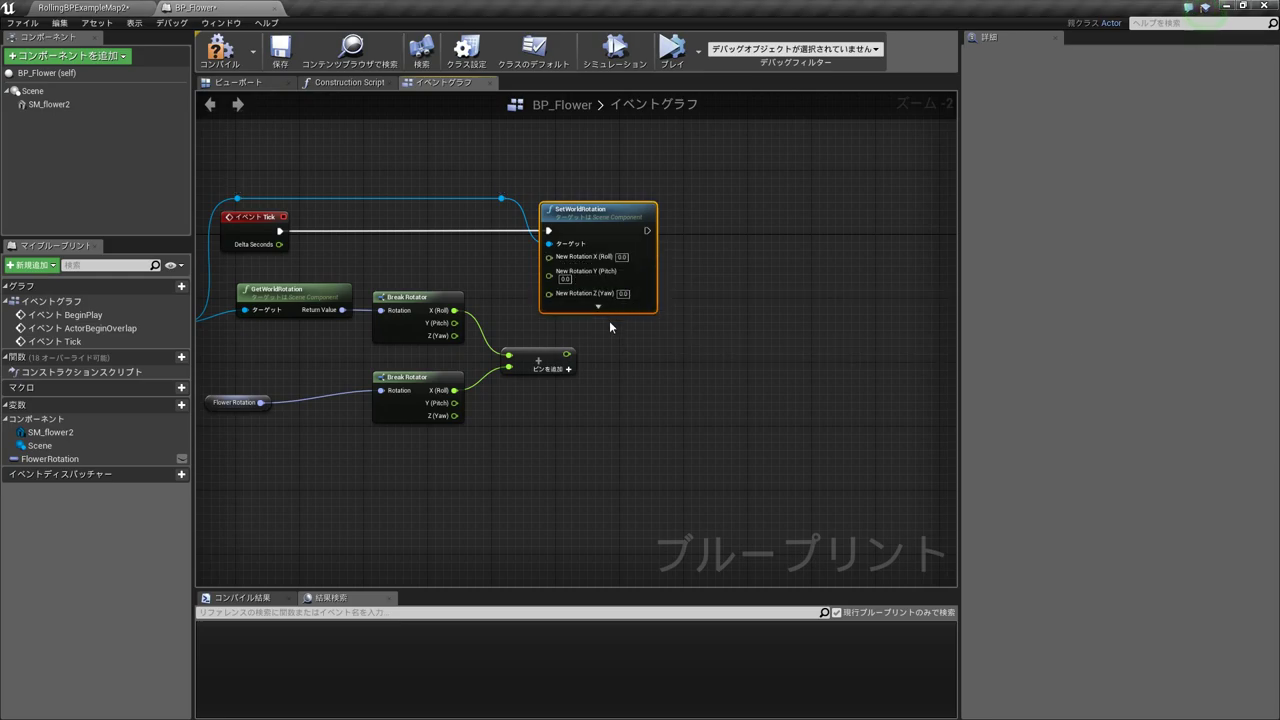
Step: Wire the float addition's result into New Rotation X (Roll) and fit the graph in view
mouse_move(567, 353)
left_mouse_down()
mouse_move(527, 311)
mouse_move(546, 256)
left_mouse_up()
left_click_drag(614, 214, 680, 224)
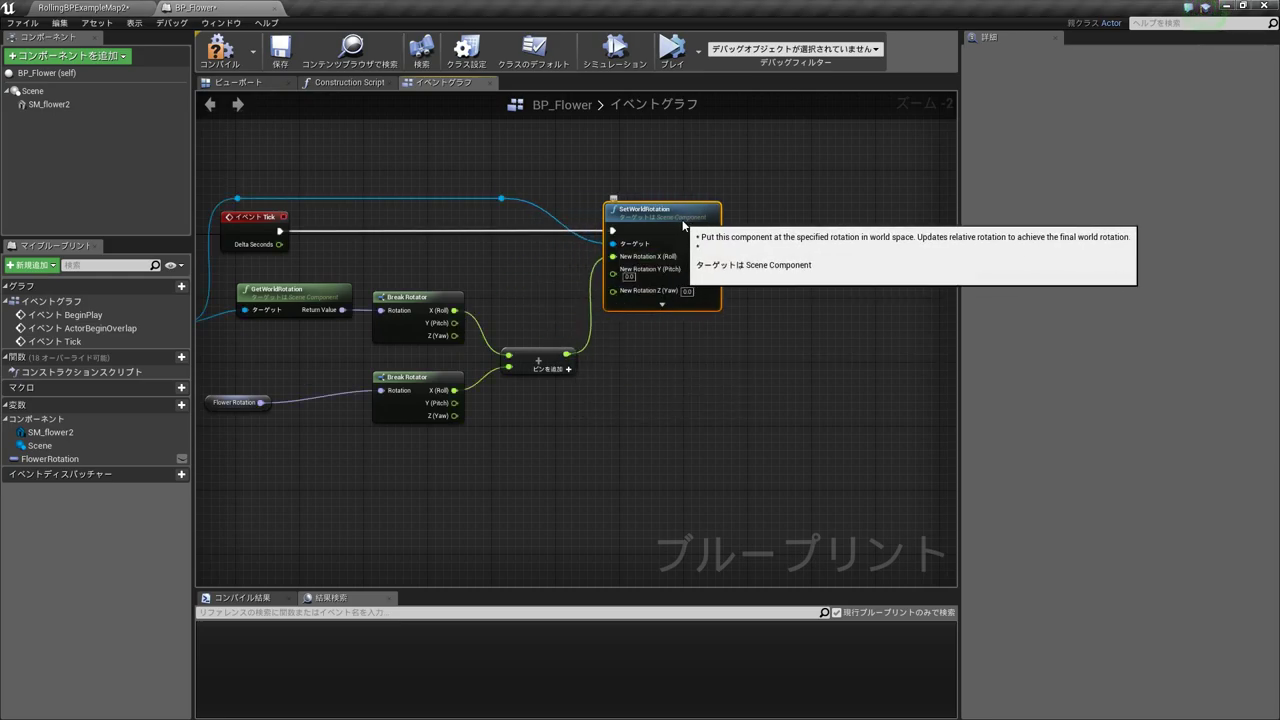
key("Home")
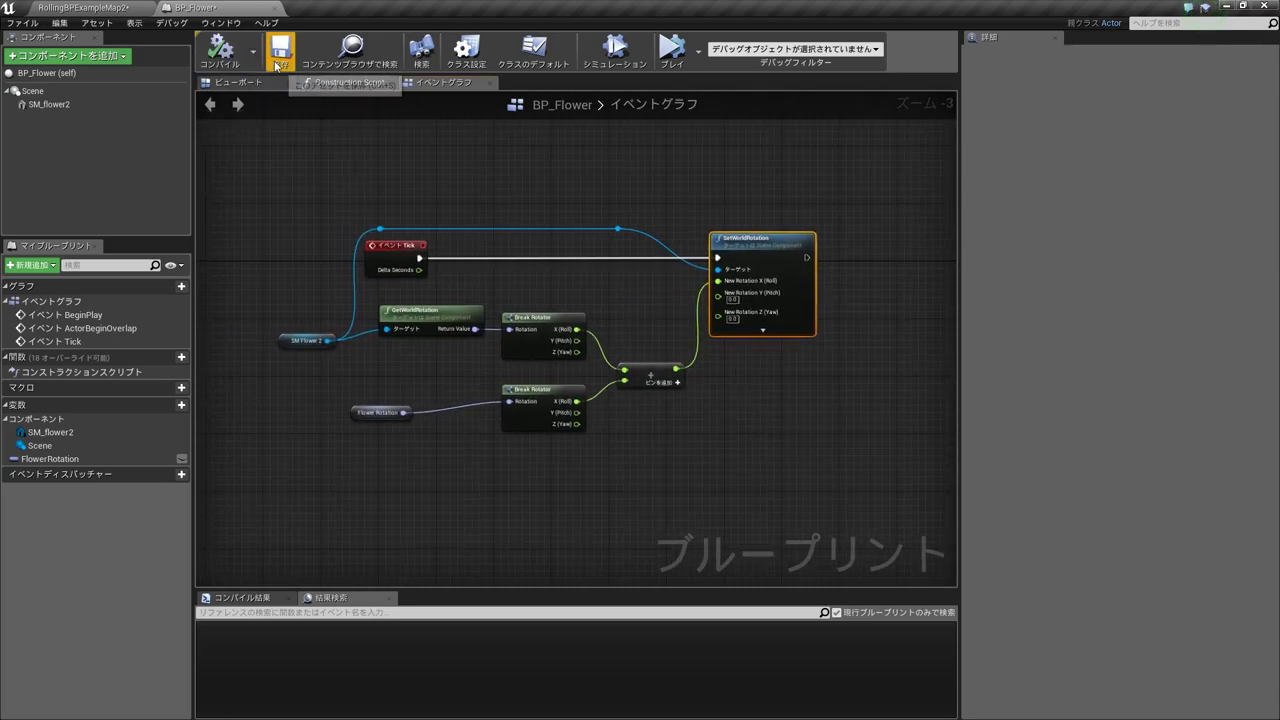
Step: Check the FlowerRotation default value, deselect the node, and switch to the RollingBPExampleMap2 level
left_click(366, 416)
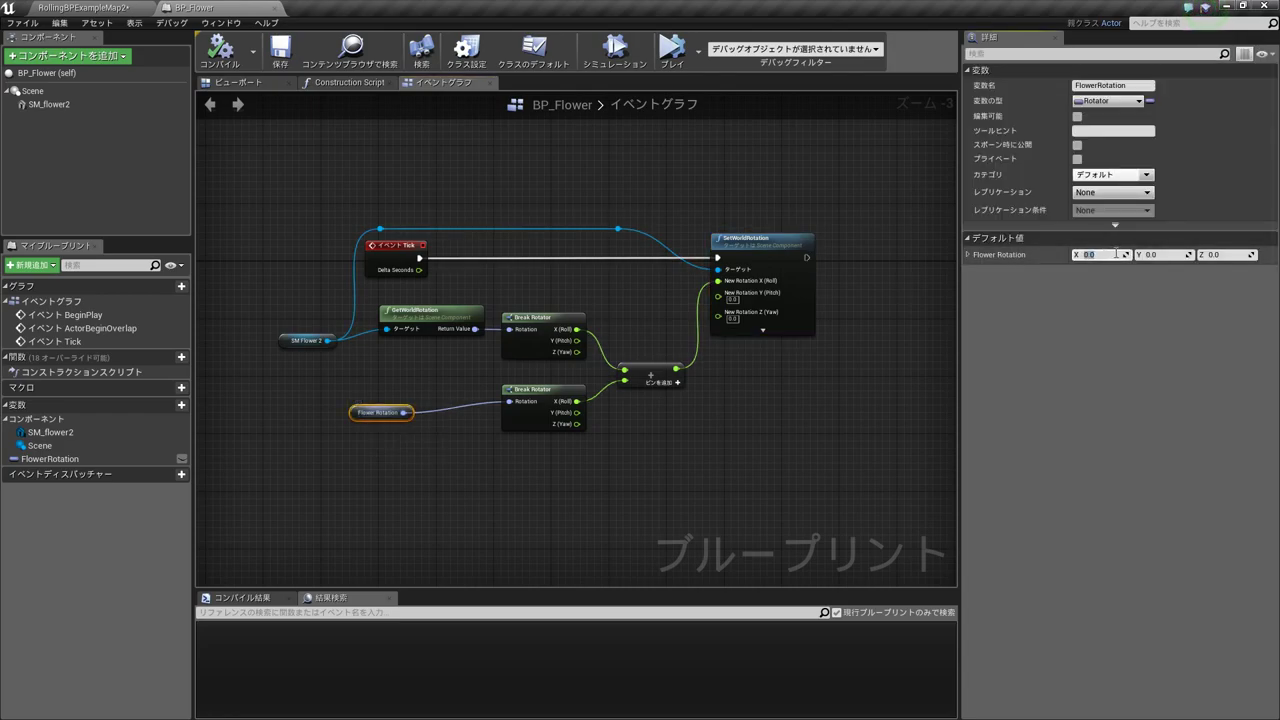
left_click(882, 404)
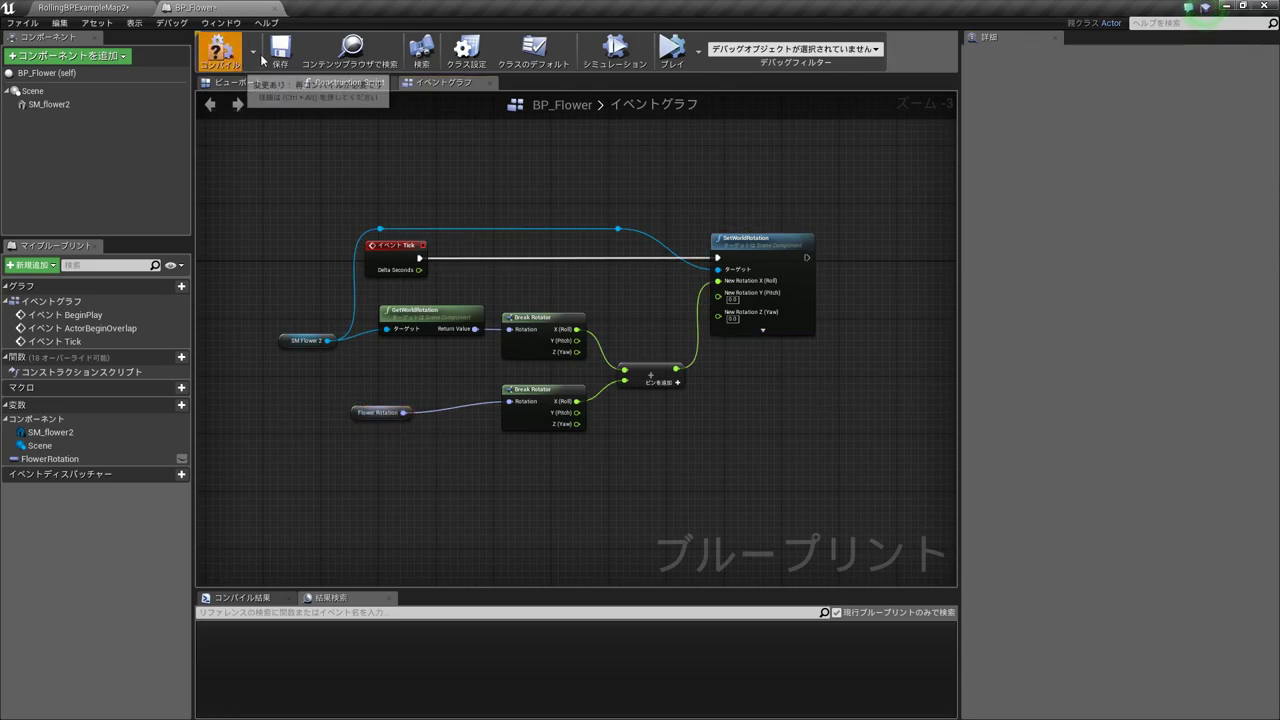
left_click(83, 7)
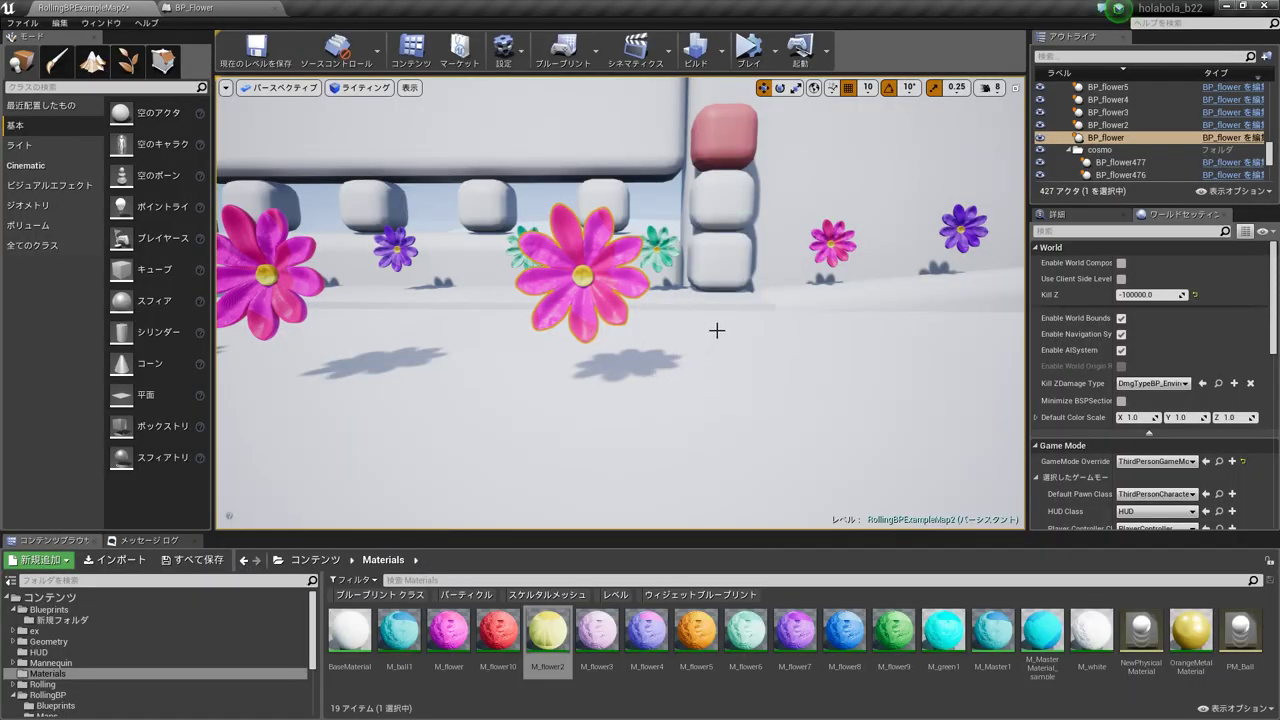
Step: Play-test the level past the compile-error prompt, then stop it
key("alt+p")
left_click(730, 408)
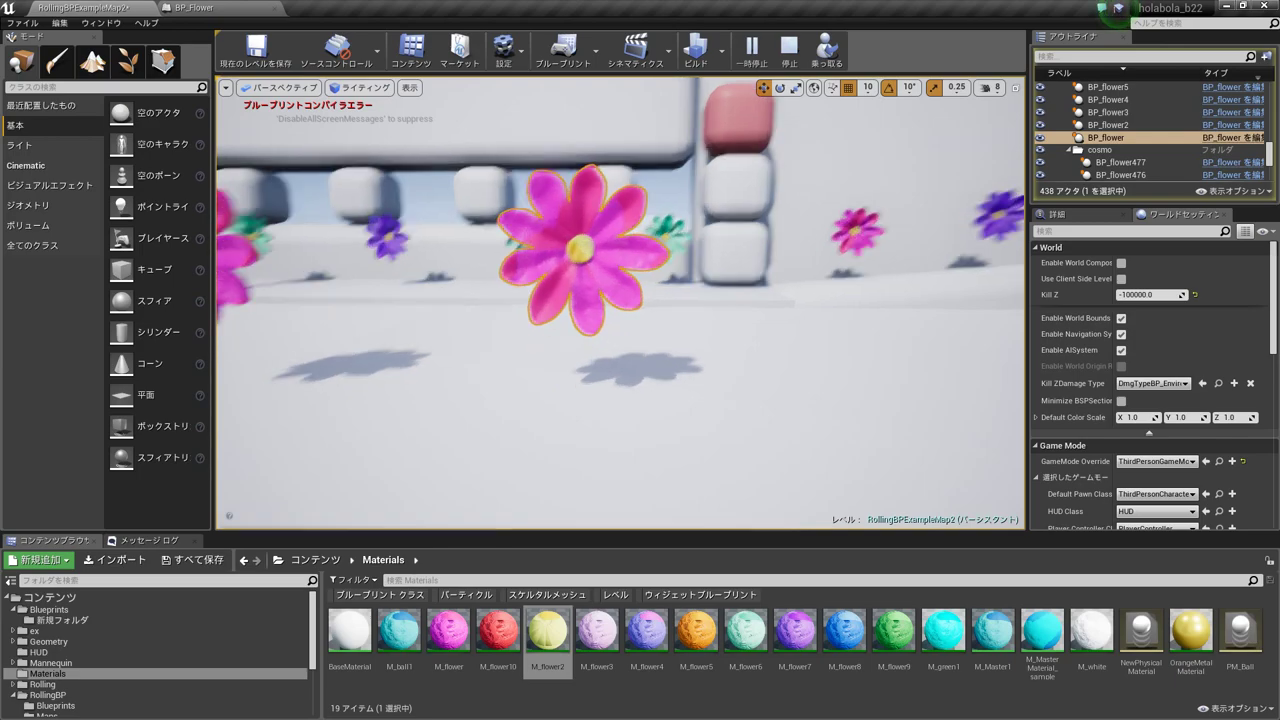
key("Escape")
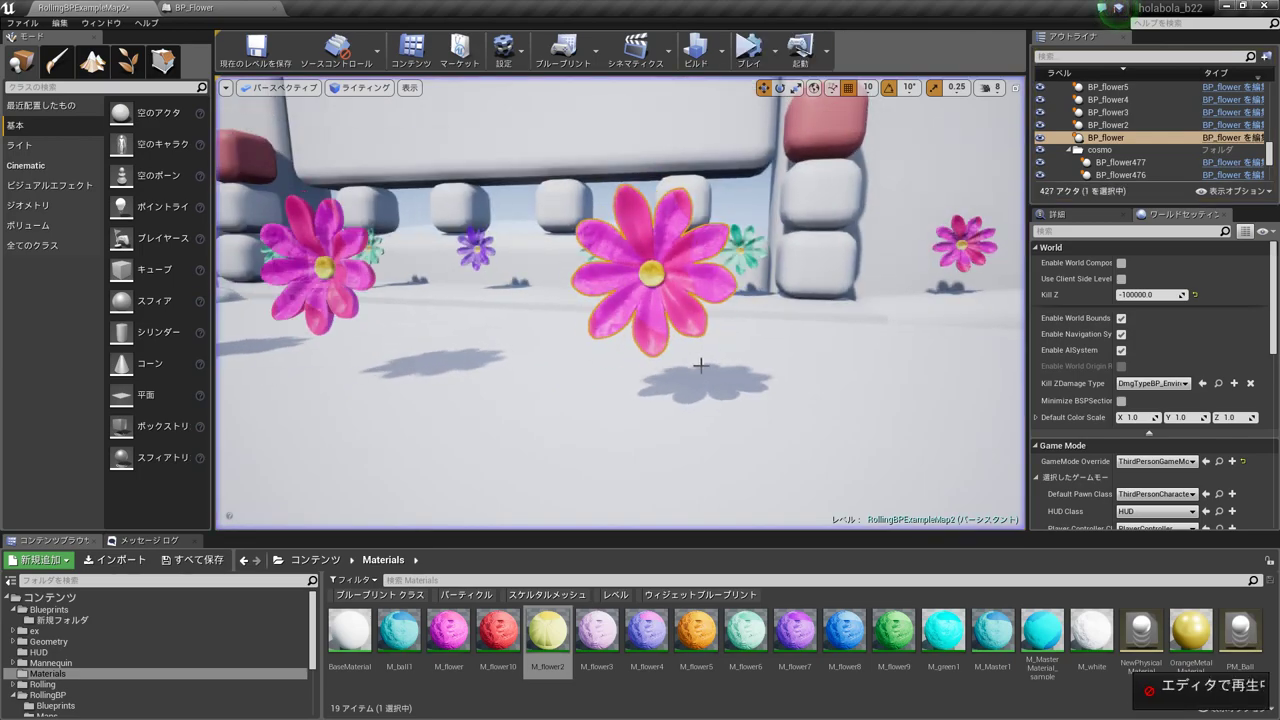
Step: Place a new BP_Flower (BP_Flower89) from Blueprints/新規フォルダ into the level and frame it
left_click(55, 620)
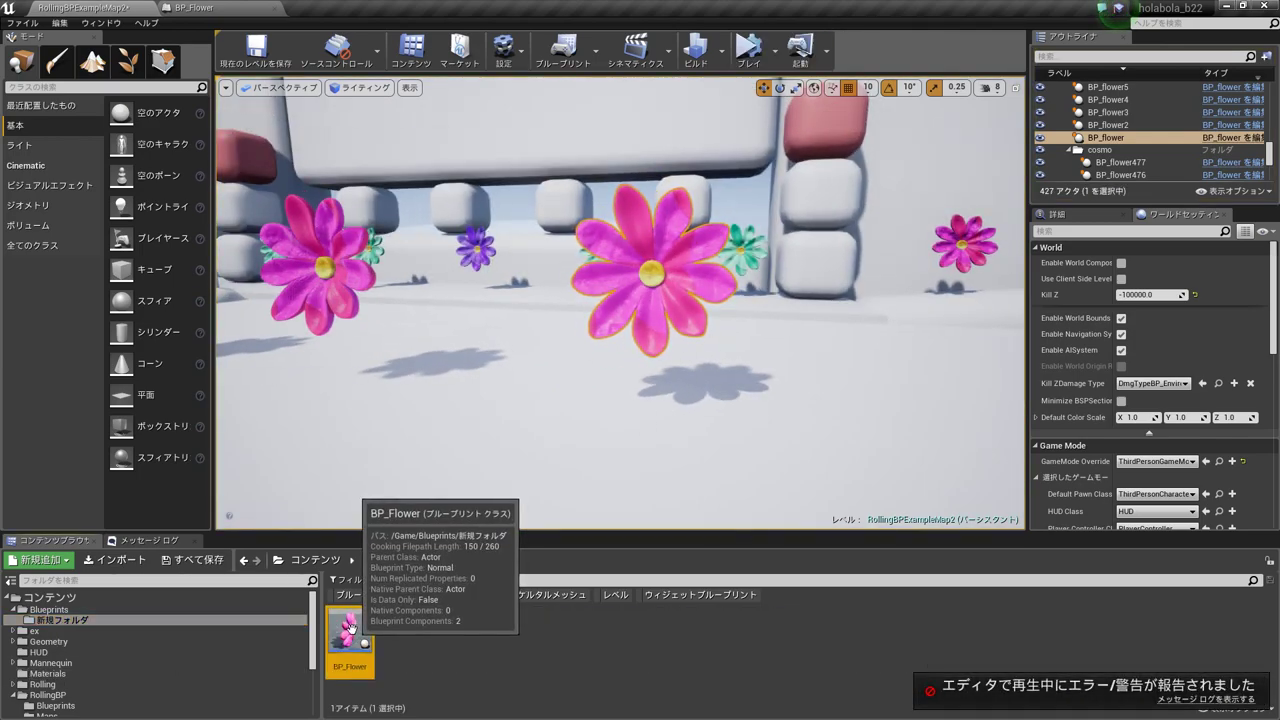
mouse_move(350, 625)
left_mouse_down()
mouse_move(840, 360)
mouse_move(655, 371)
mouse_move(665, 296)
mouse_move(576, 301)
left_mouse_up()
key("f")
mouse_move(489, 403)
left_mouse_down("alt")
mouse_move(648, 283)
mouse_move(636, 186)
left_mouse_up("alt")
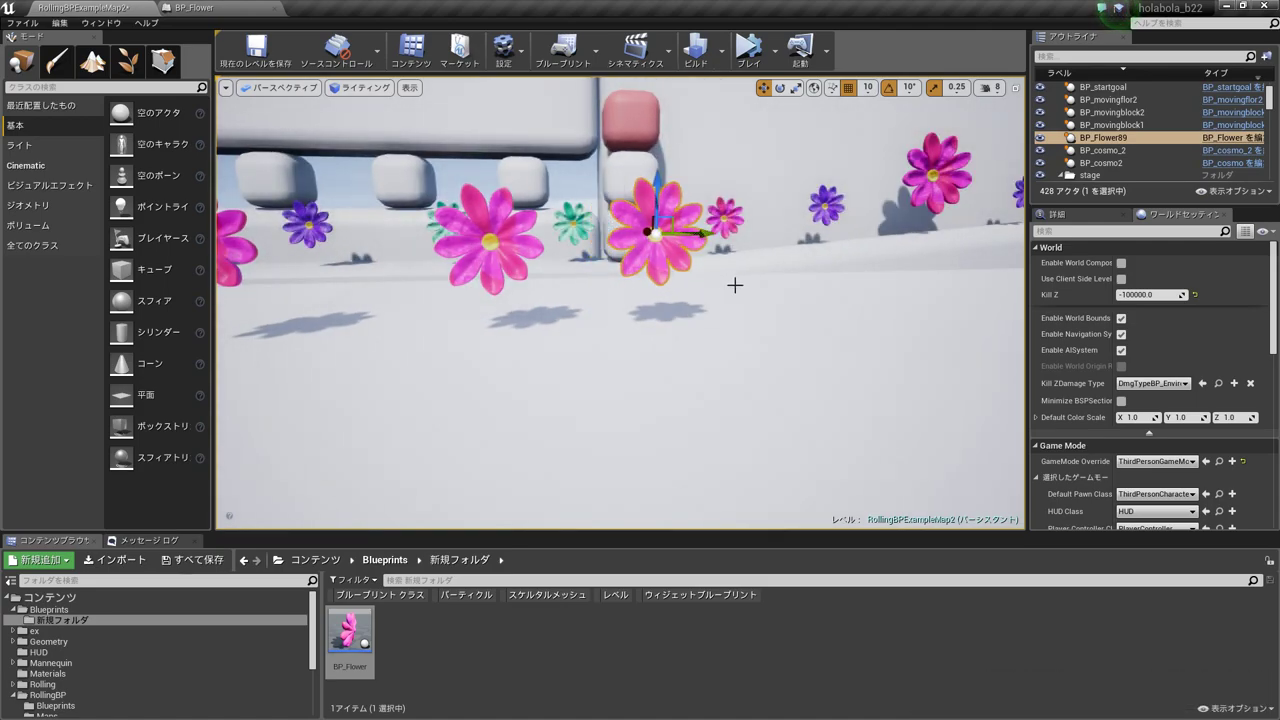
key("f")
scroll(724, 364, "down", 4)
left_click_drag(724, 364, 689, 333, "alt")
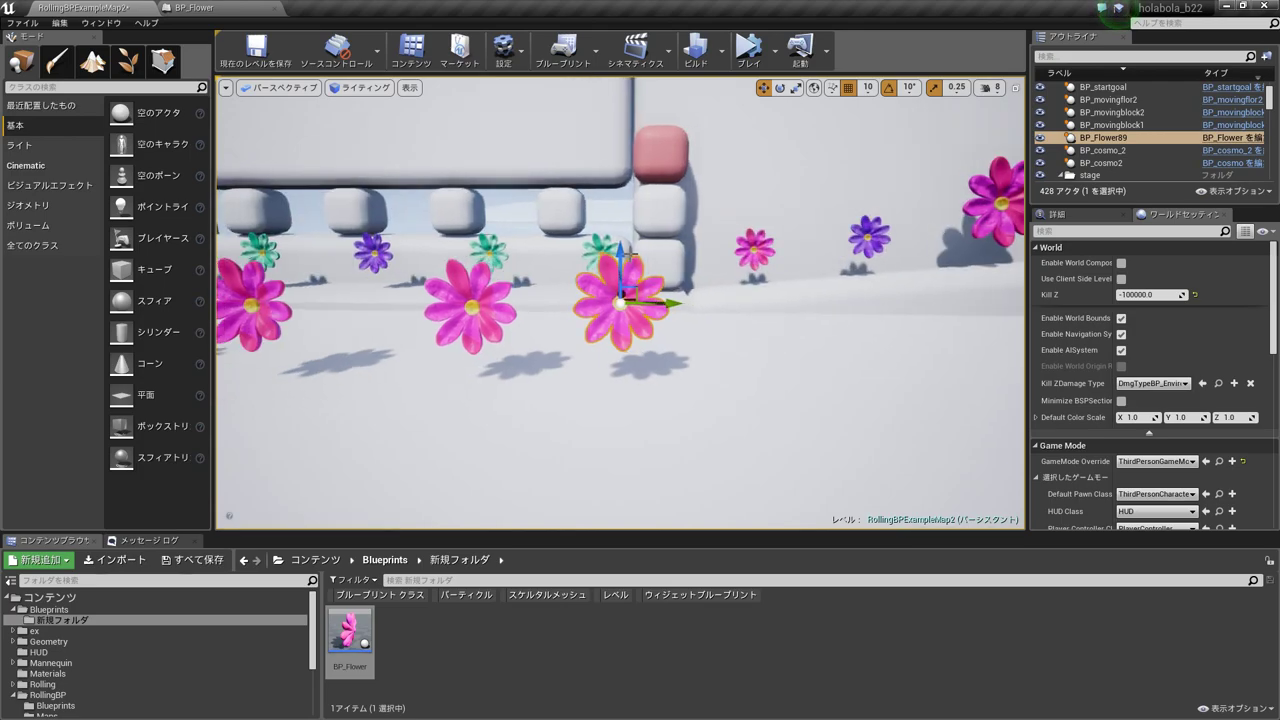
left_click(772, 393)
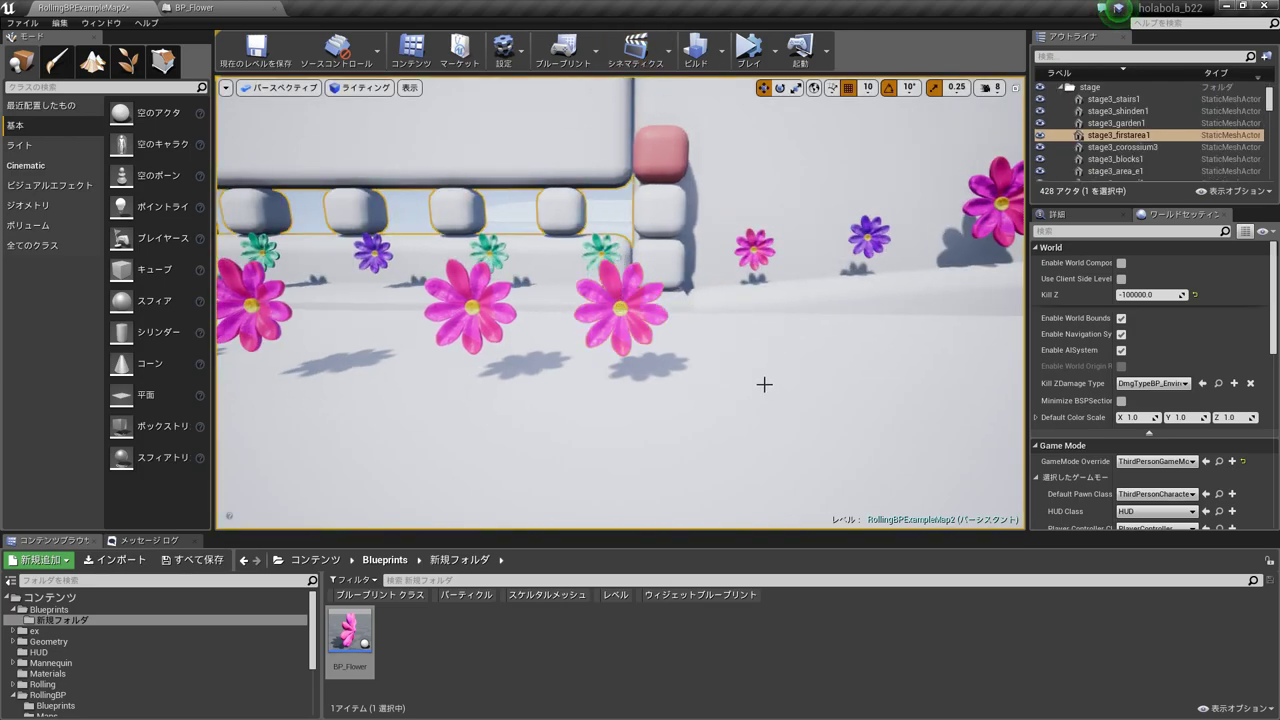
Step: Play-test again to watch the flowers spin, then return to the BP_Flower graph
key("alt+p")
left_click(722, 406)
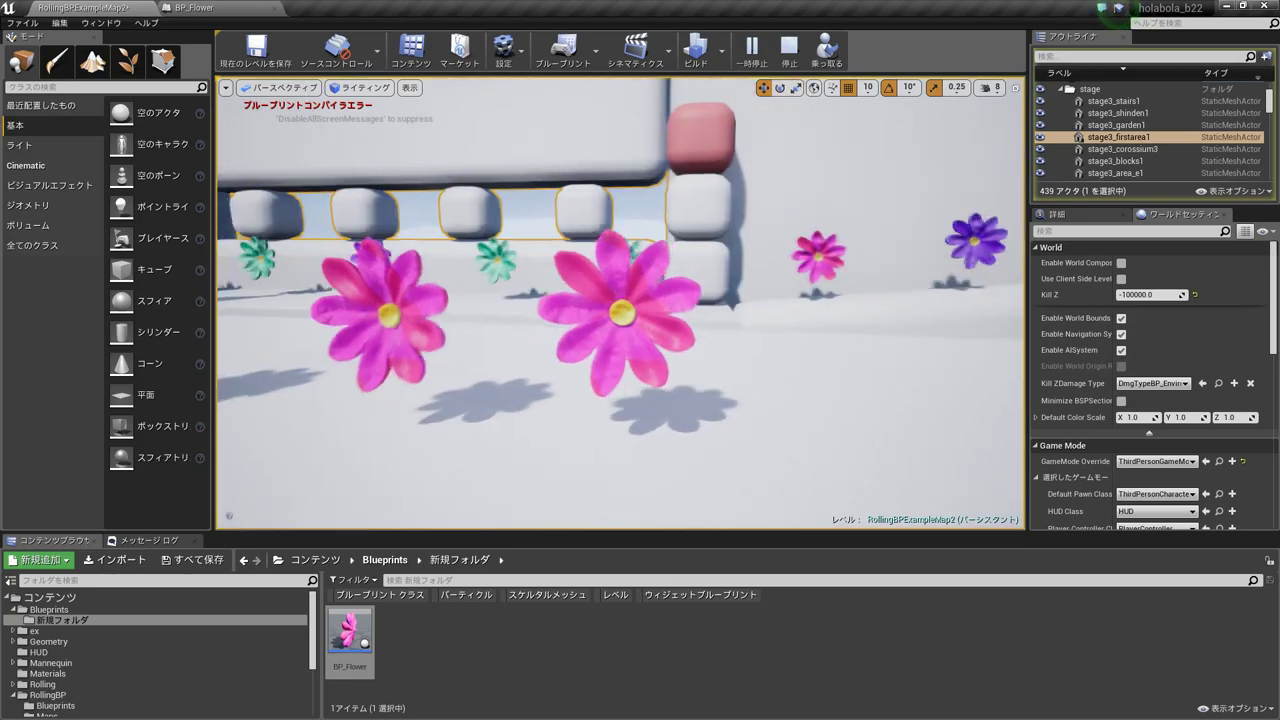
key("Escape")
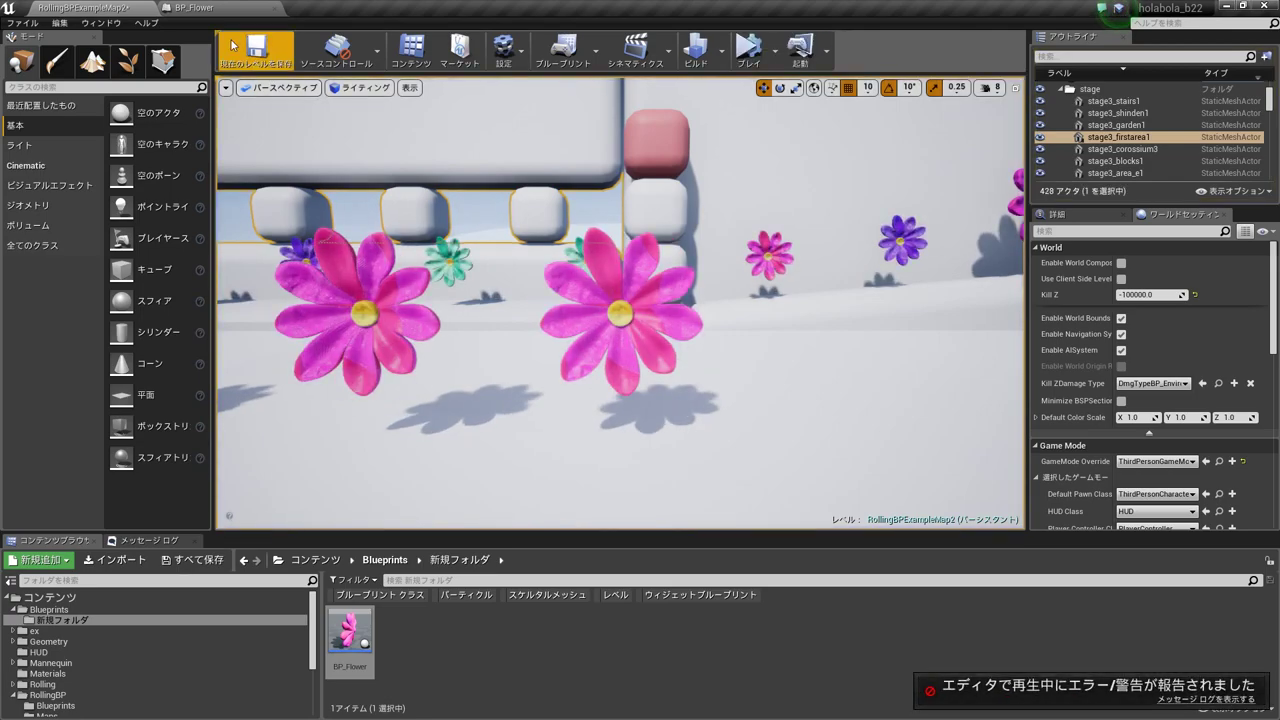
left_click(219, 7)
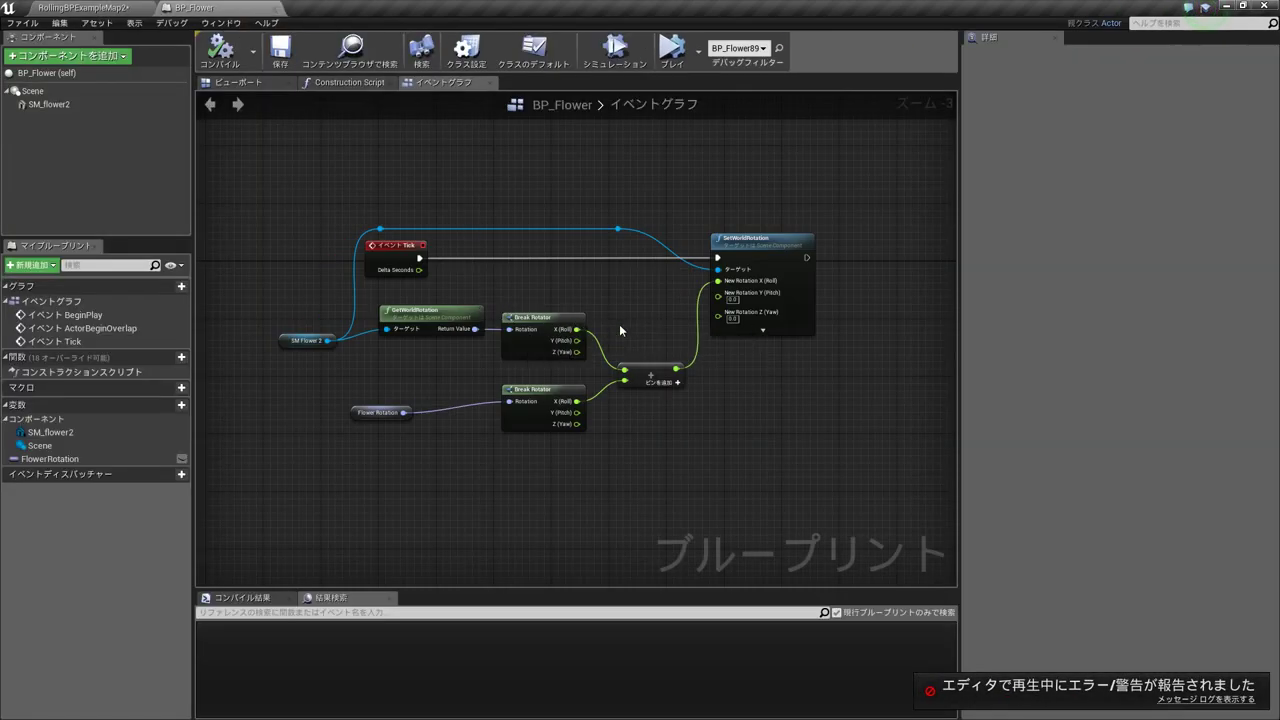
Step: Set FlowerRotation's default roll (X) to 10 and play-test the faster spin
left_click(380, 412)
left_click(1105, 255)
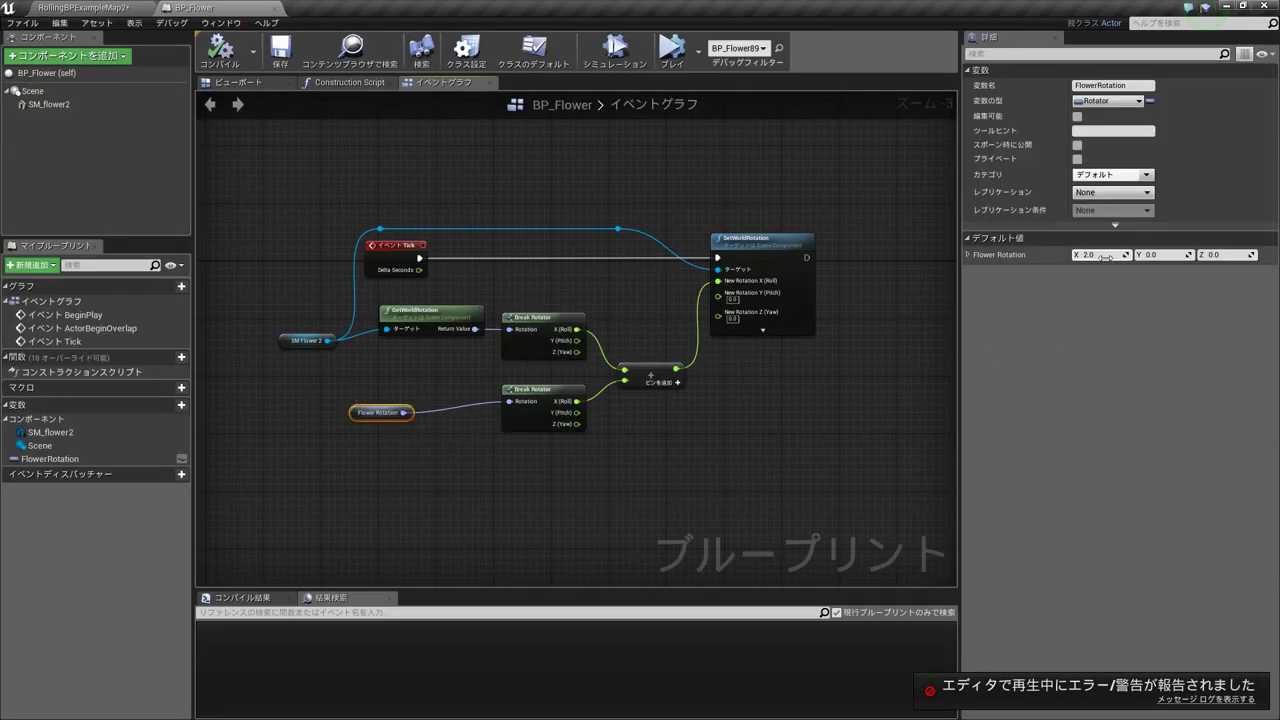
type("10")
key("Return")
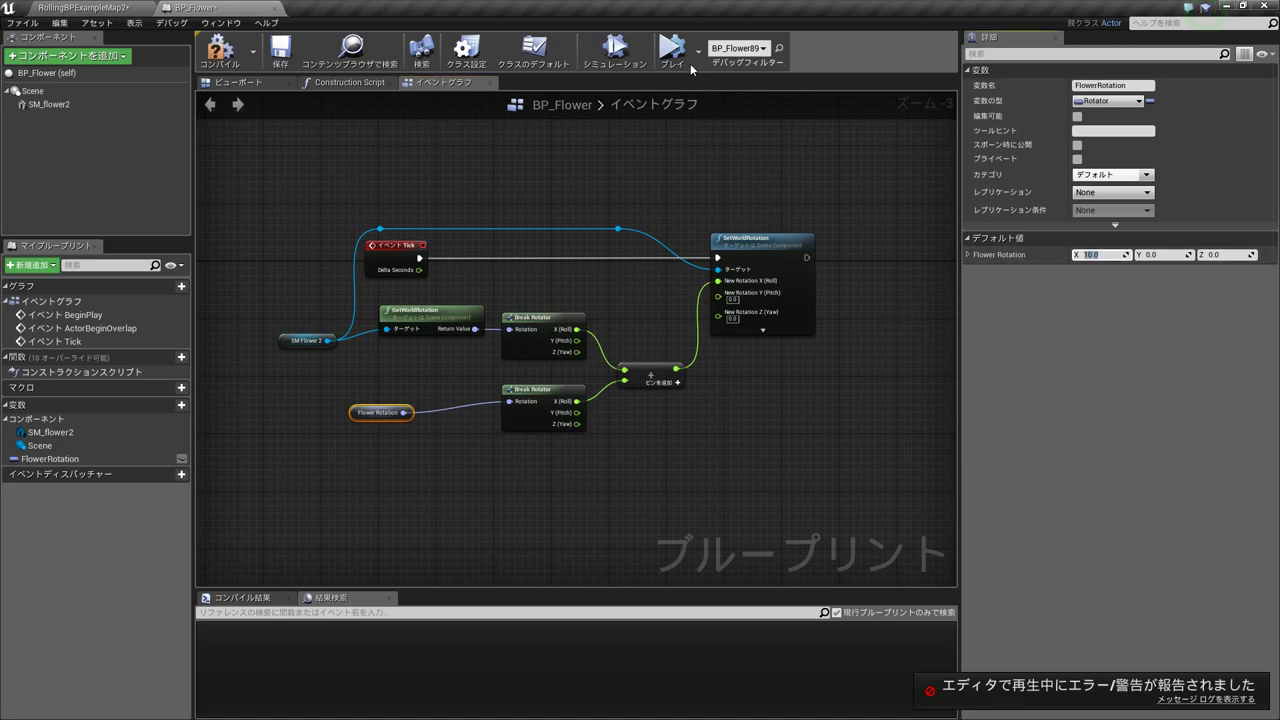
left_click(688, 60)
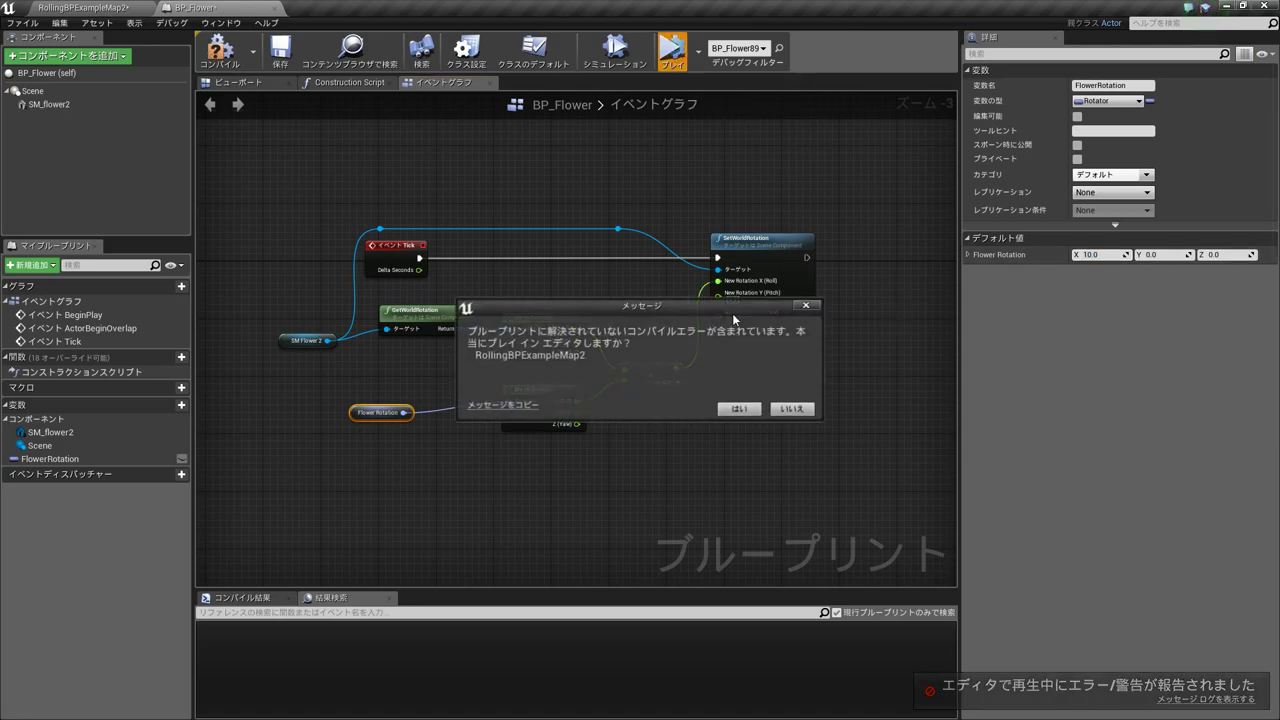
left_click(752, 404)
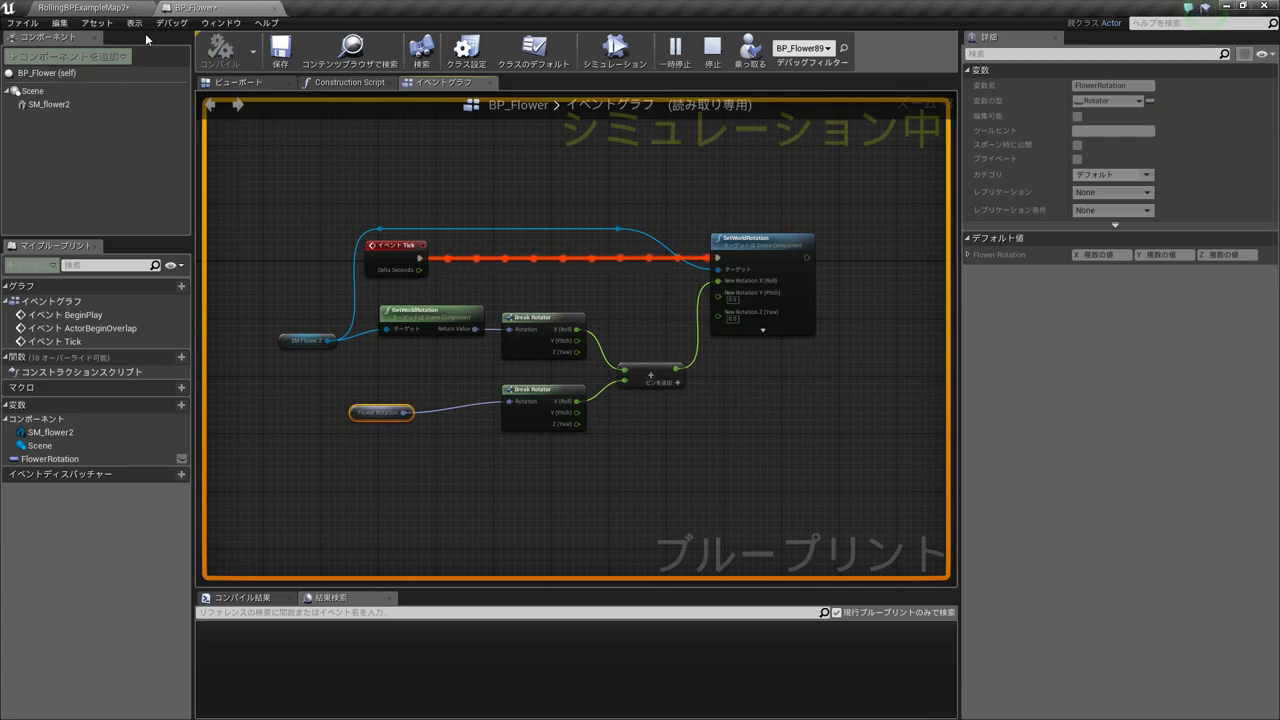
left_click(100, 8)
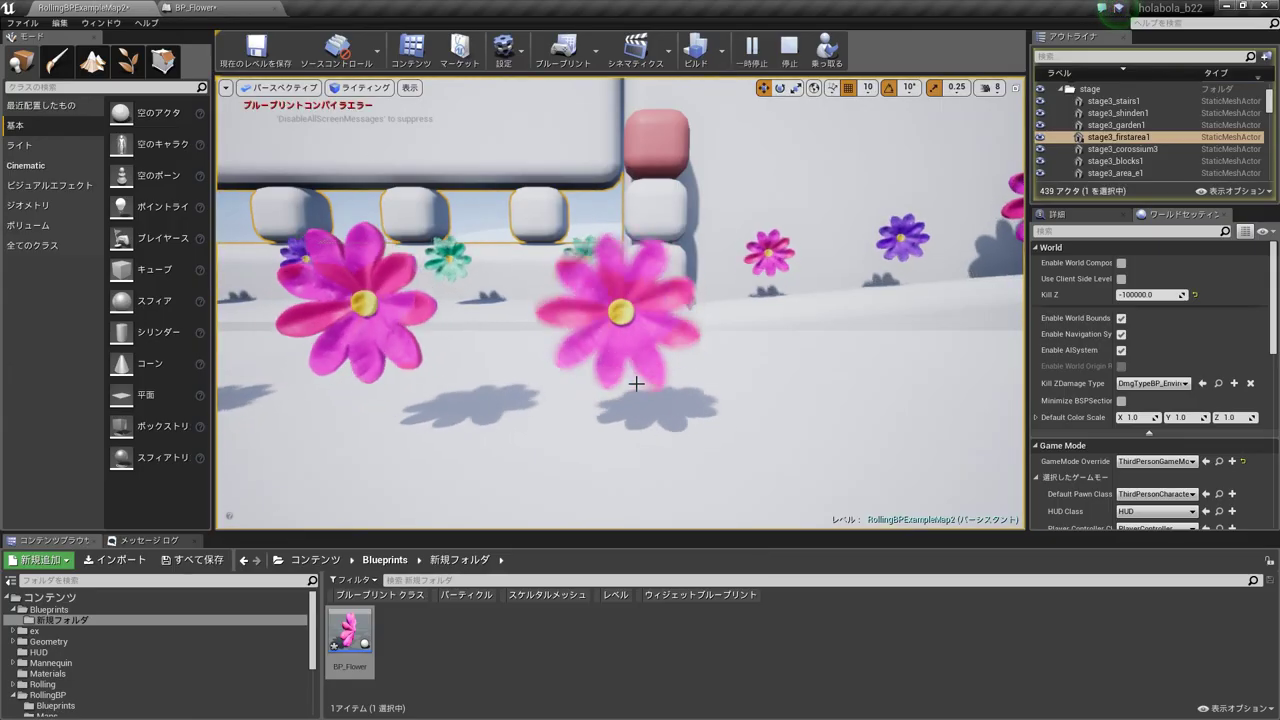
key("Escape")
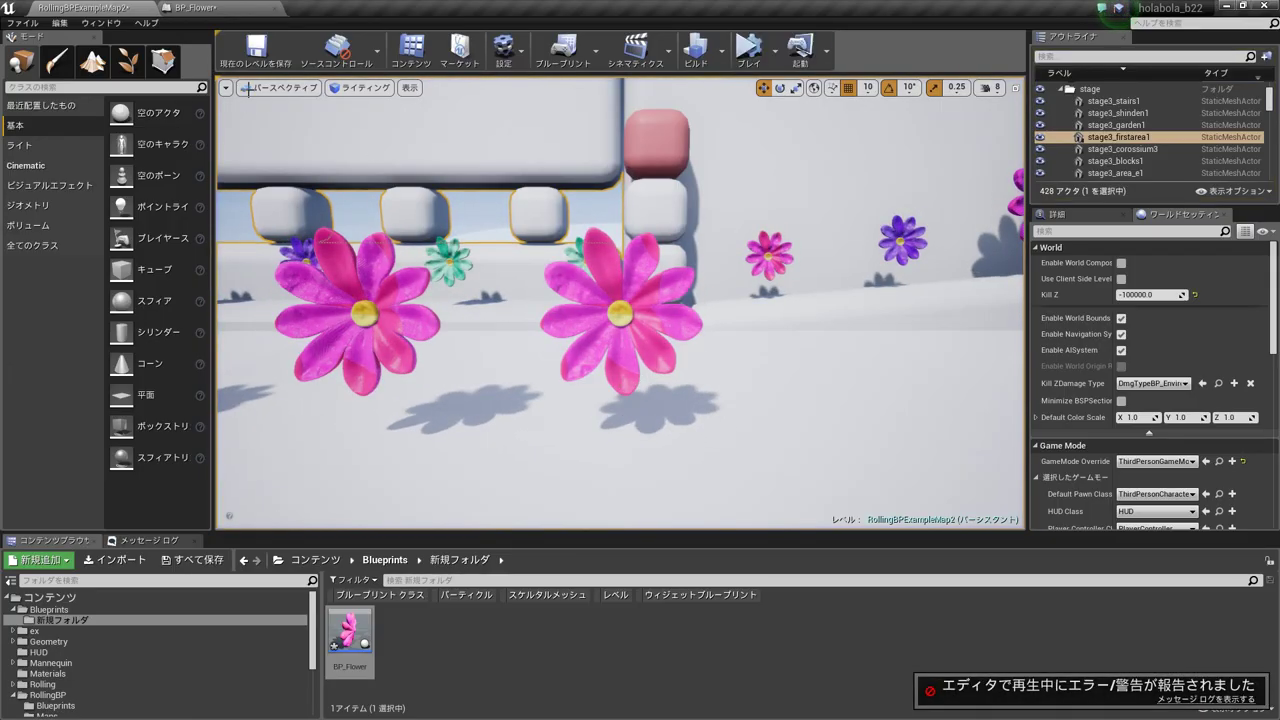
Step: Restore FlowerRotation's roll to 2.0 and save BP_Flower
left_click(197, 8)
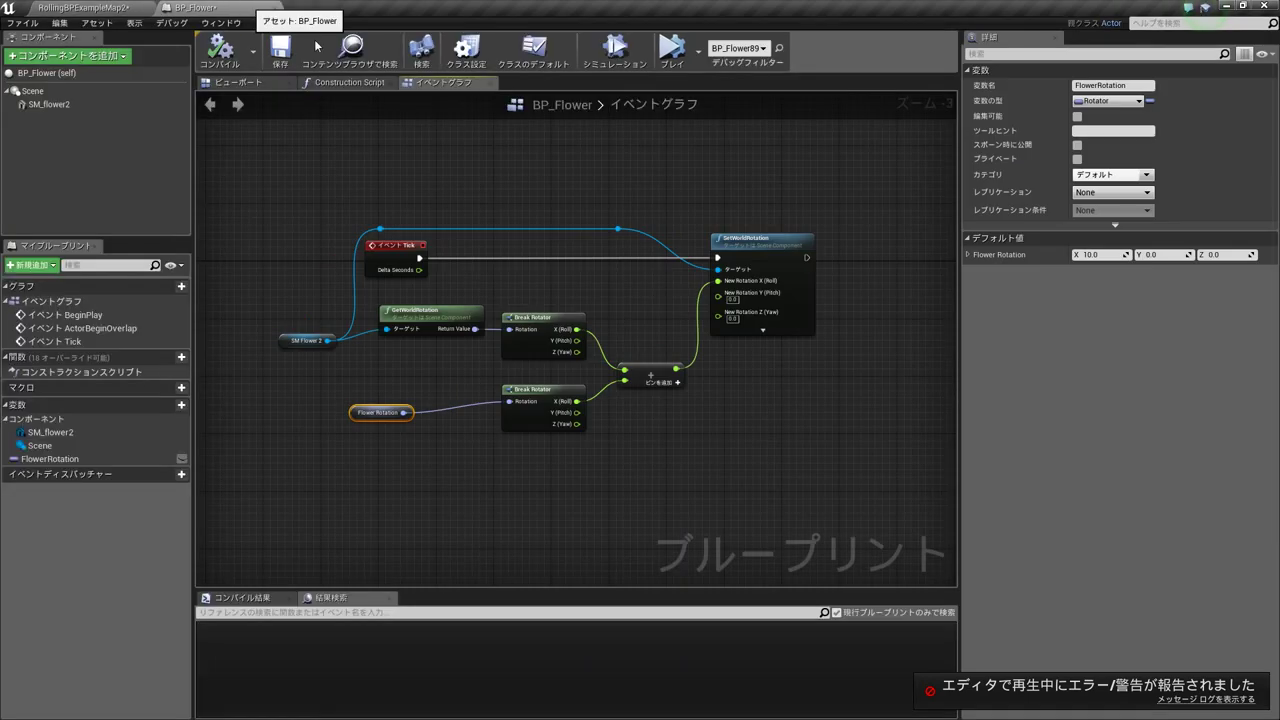
left_click(1100, 254)
type("2")
key("Return")
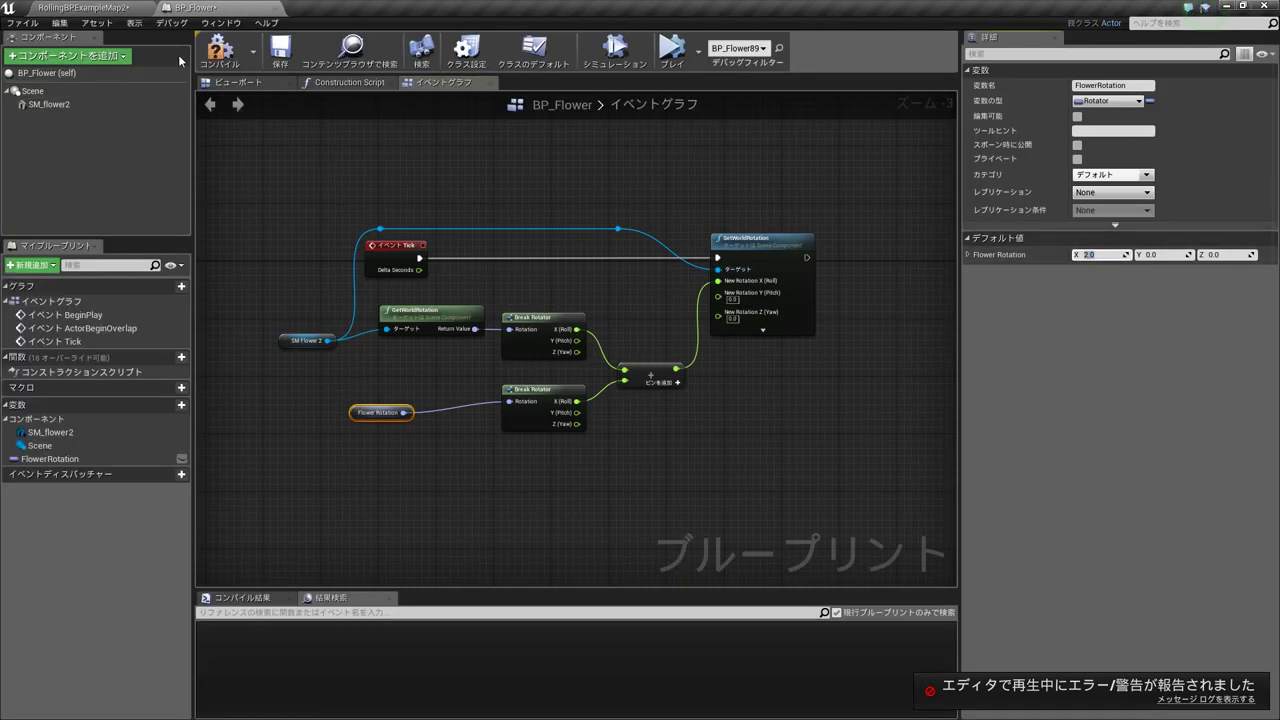
left_click(280, 50)
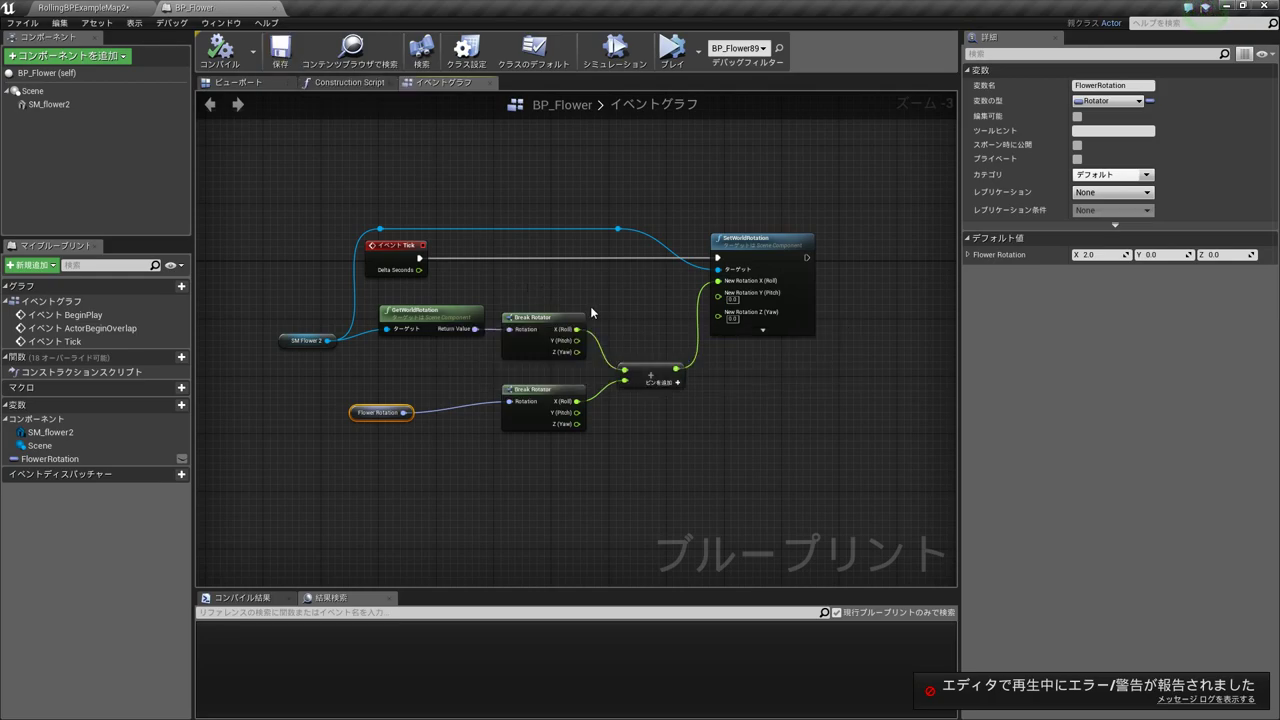